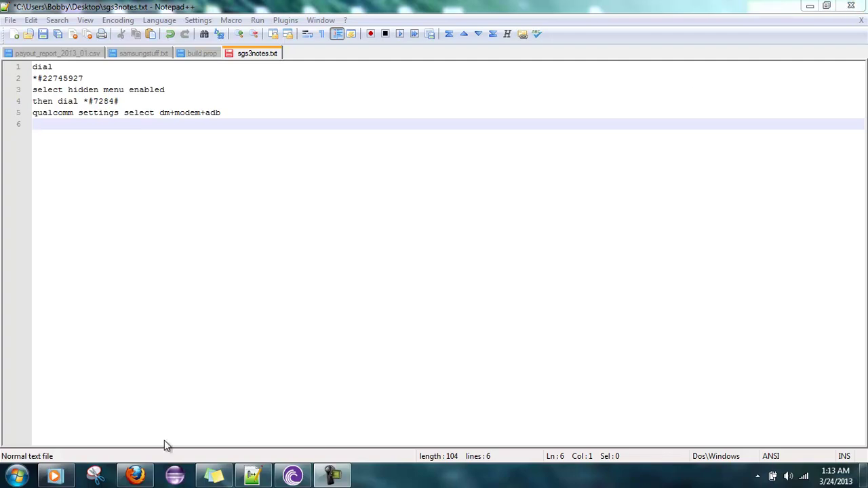
Open the Droid@Screen phone mirror from the desktop and dock the sgs3notes.txt window beside it at half-screen width
left_click(253, 478)
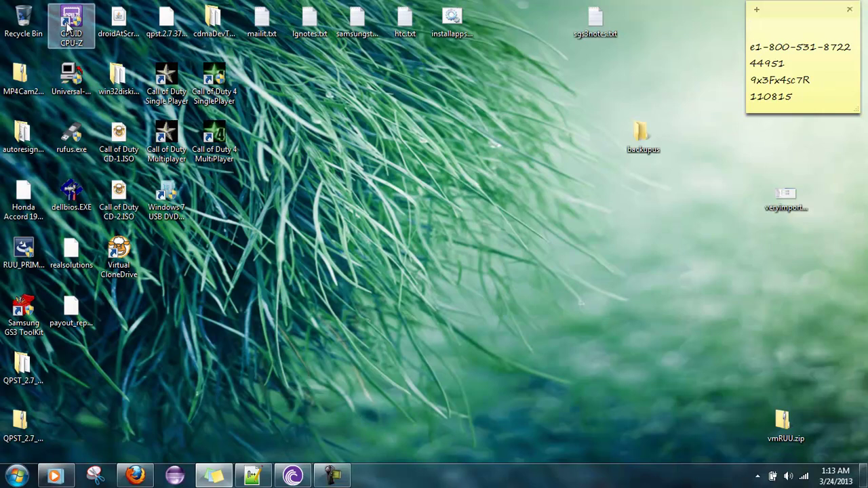
left_click(109, 22)
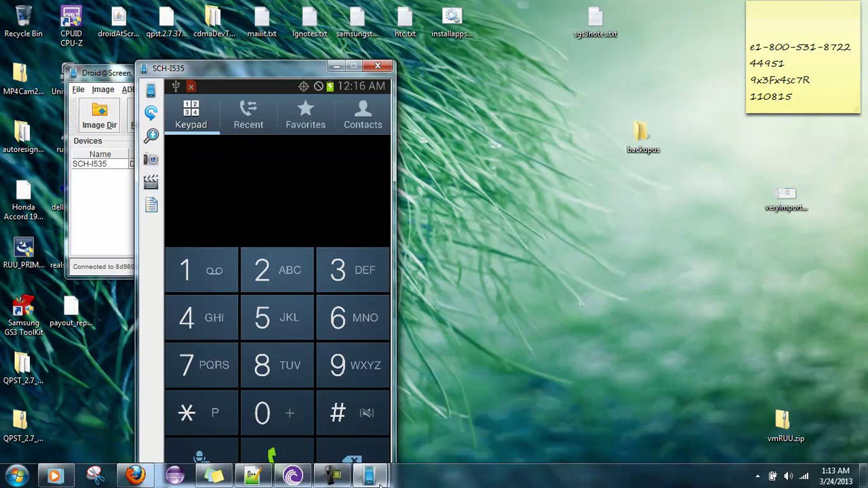
left_click(255, 476)
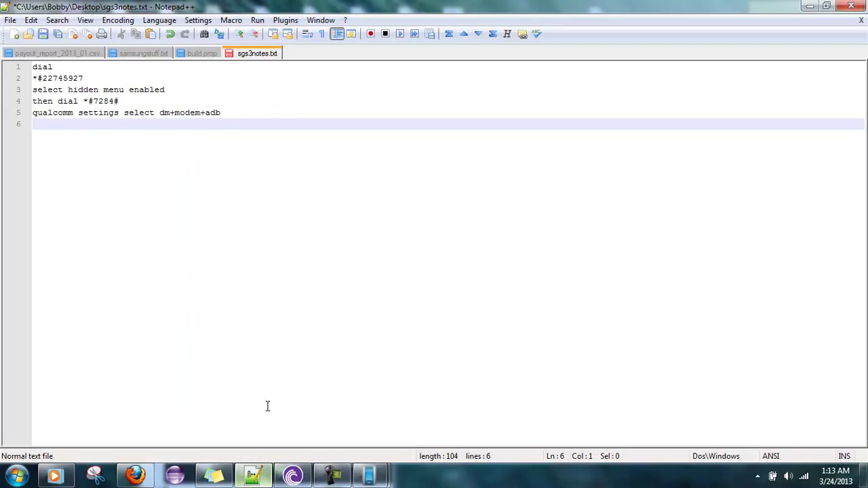
double_click(275, 10)
key("super+Right")
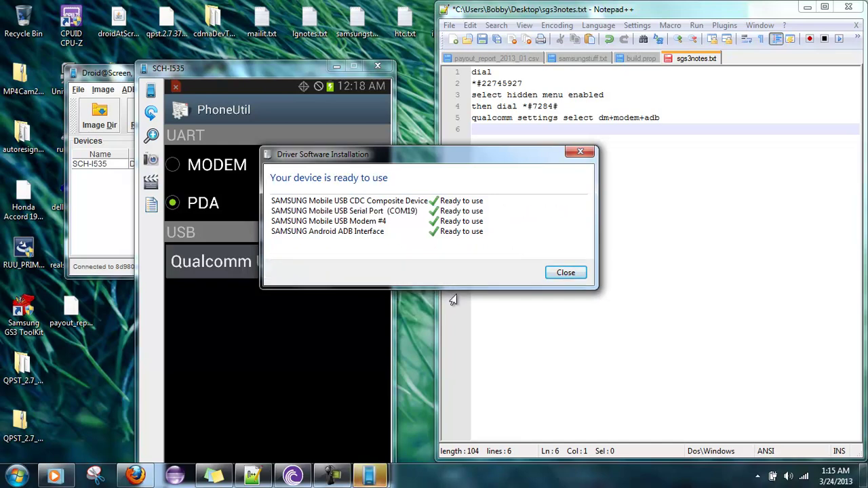
Dismiss the driver installation window and close the BitTorrent and Firefox windows
left_click(567, 272)
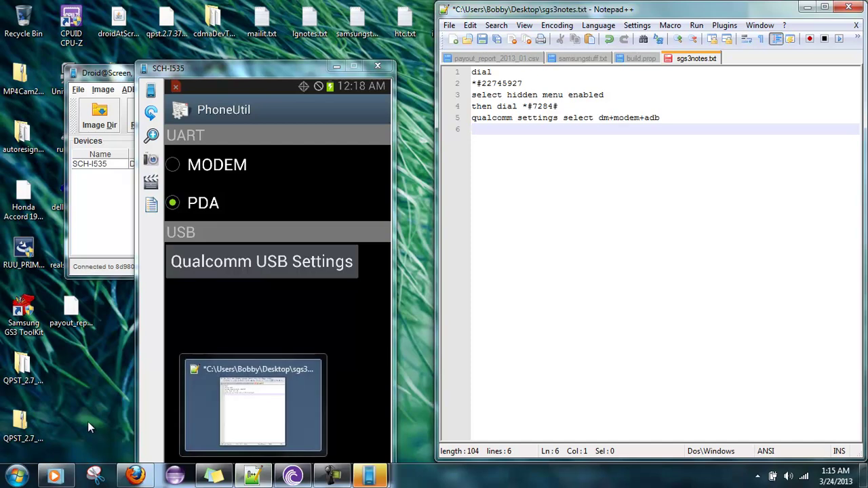
right_click(292, 475)
left_click(277, 453)
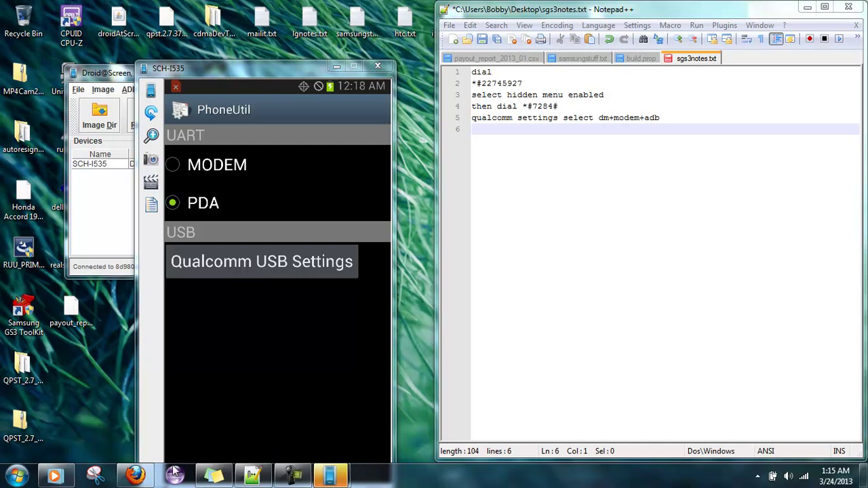
right_click(135, 474)
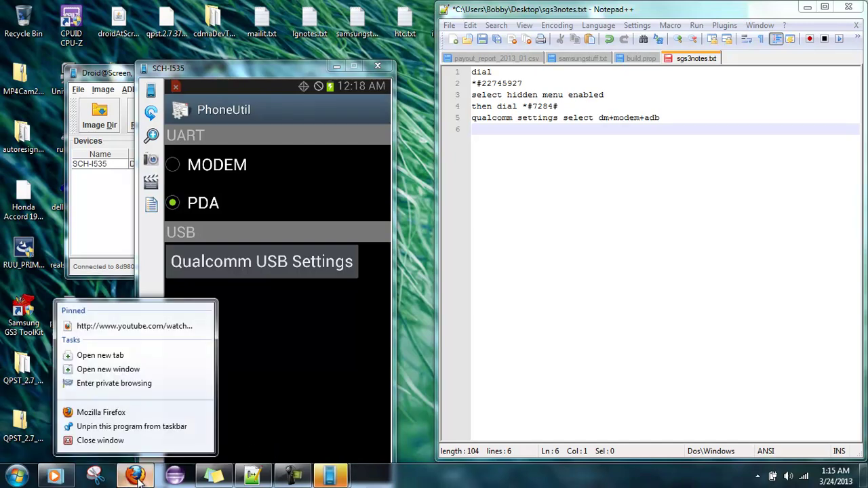
left_click(120, 441)
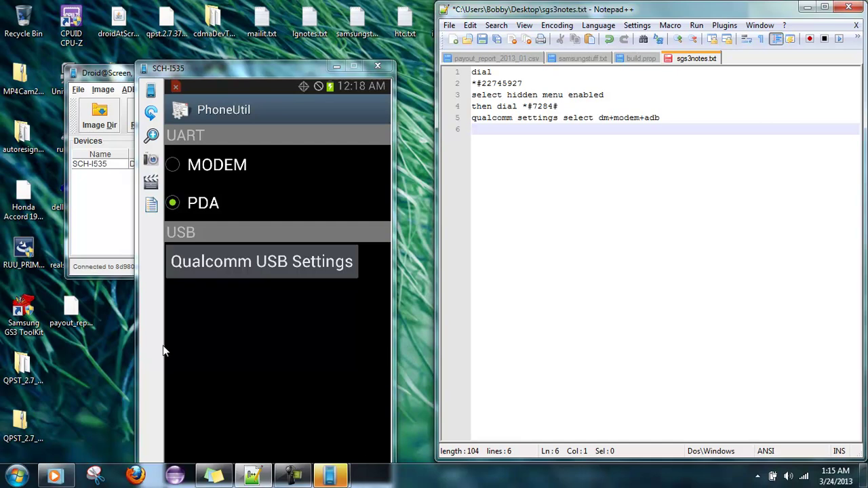
Find and launch DFS, and decline its application update
left_click(26, 476)
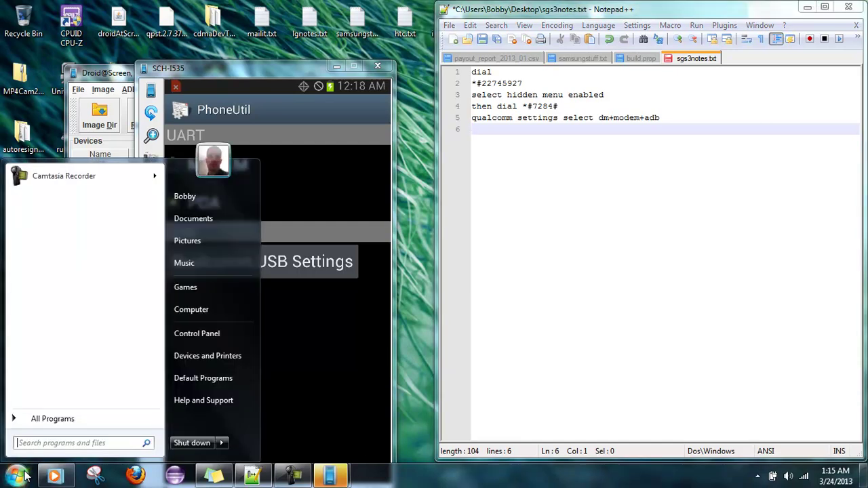
type("dfs")
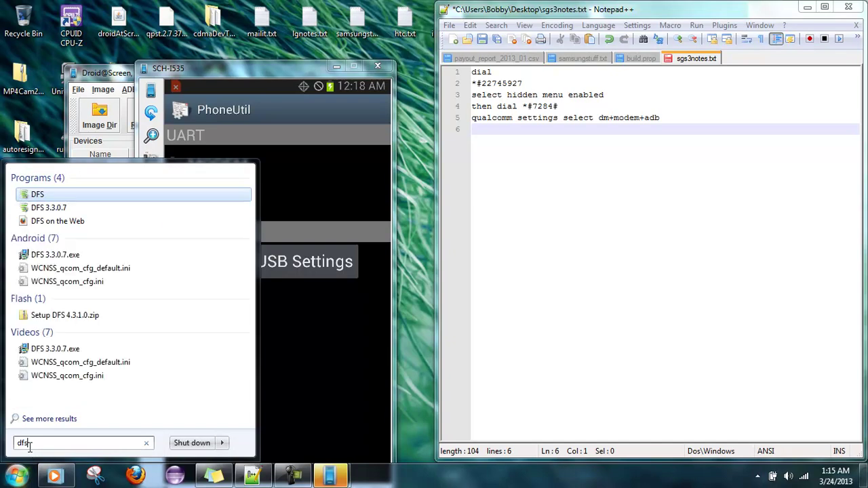
key("Return")
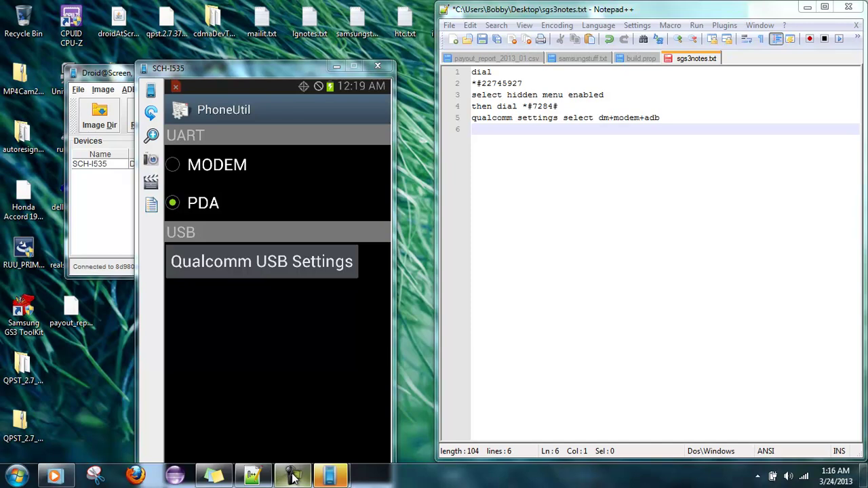
mouse_move(293, 477)
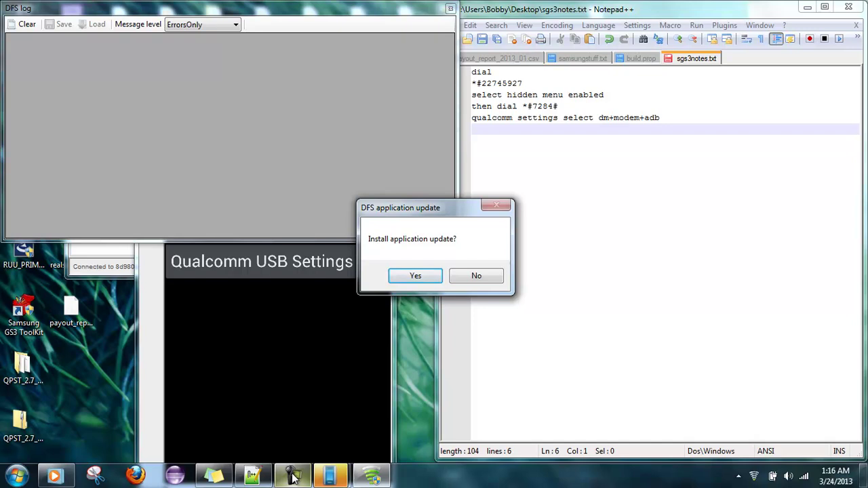
key("Tab")
key("Return")
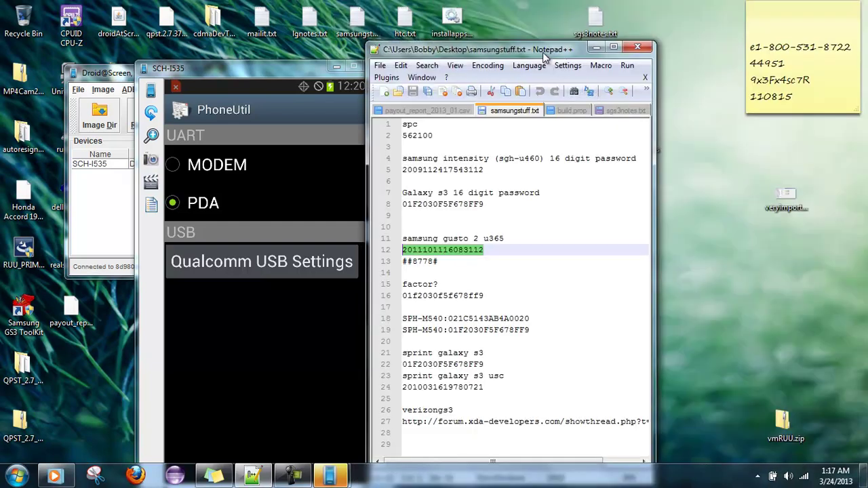
Move the samsungstuff.txt window clear of the phone mirror and copy the Samsung Gusto 2 u365 password from it
left_click_drag(542, 57, 749, 39)
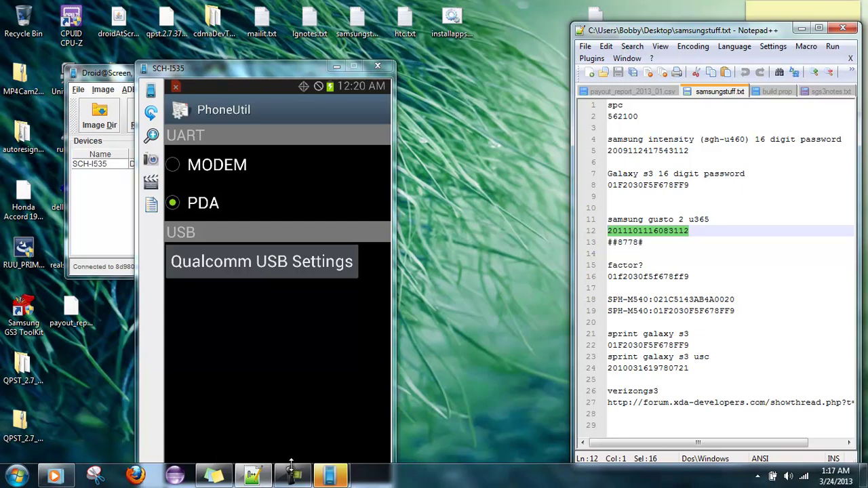
mouse_move(298, 475)
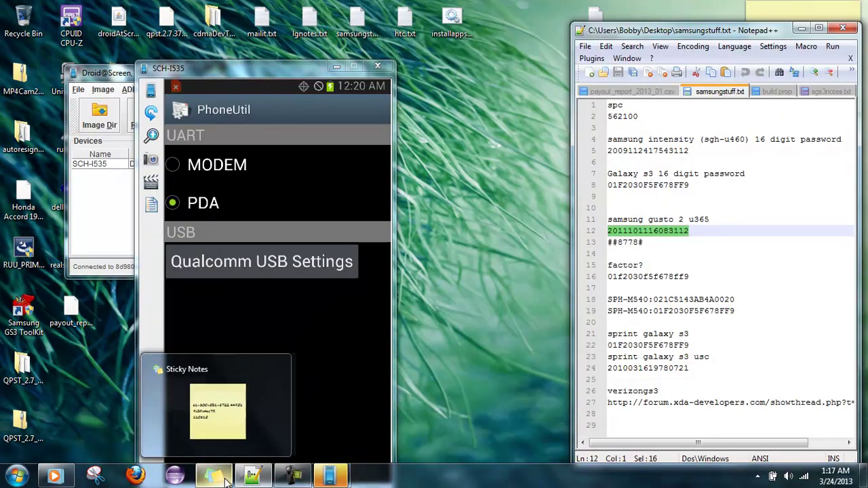
mouse_move(251, 478)
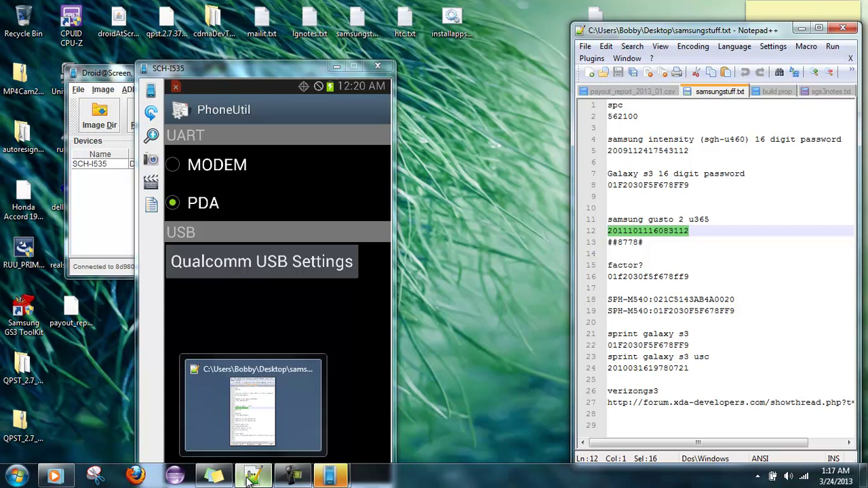
right_click(669, 228)
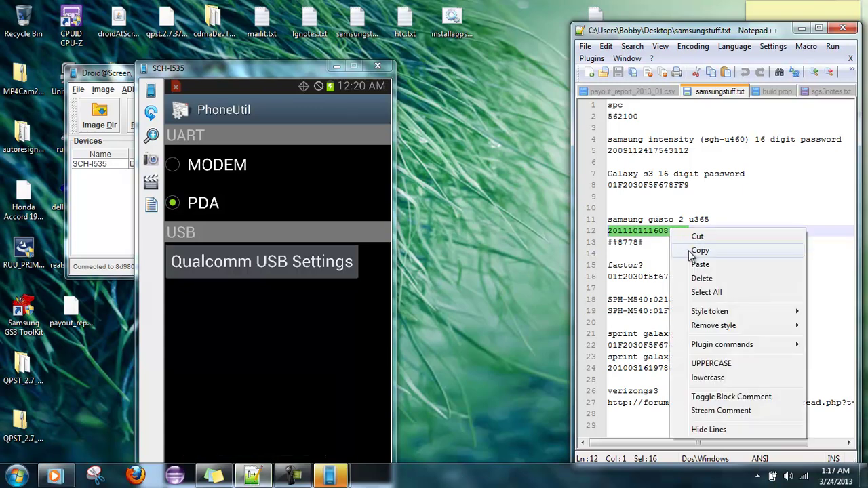
left_click(693, 250)
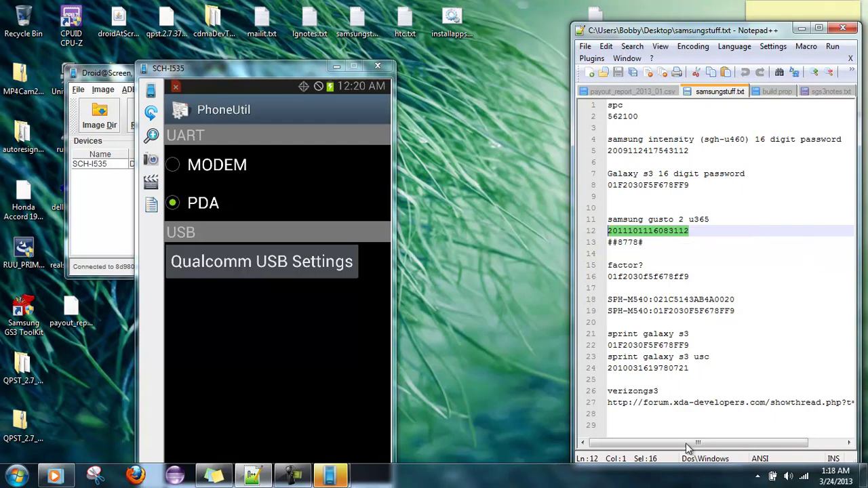
Bring up the hidden DFS CDMA Tool window and connect the Samsung Mobile Modem Diagnostic Serial Port COM8 in its port manager
left_click(757, 477)
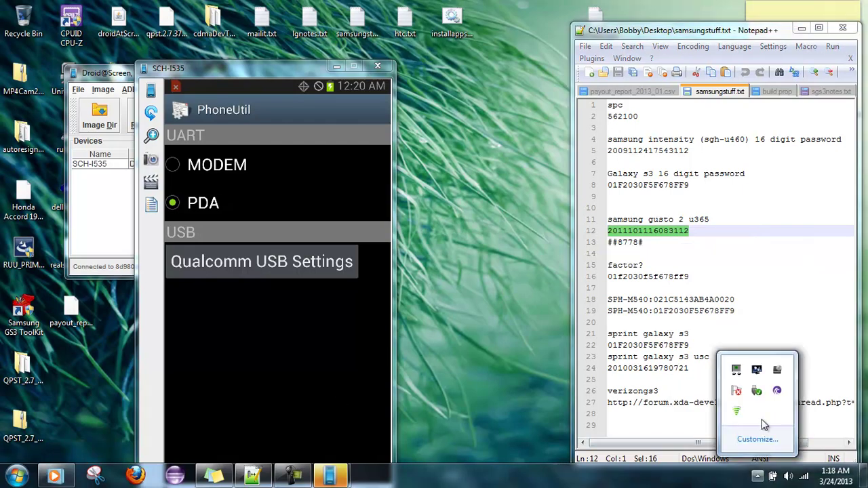
double_click(737, 414)
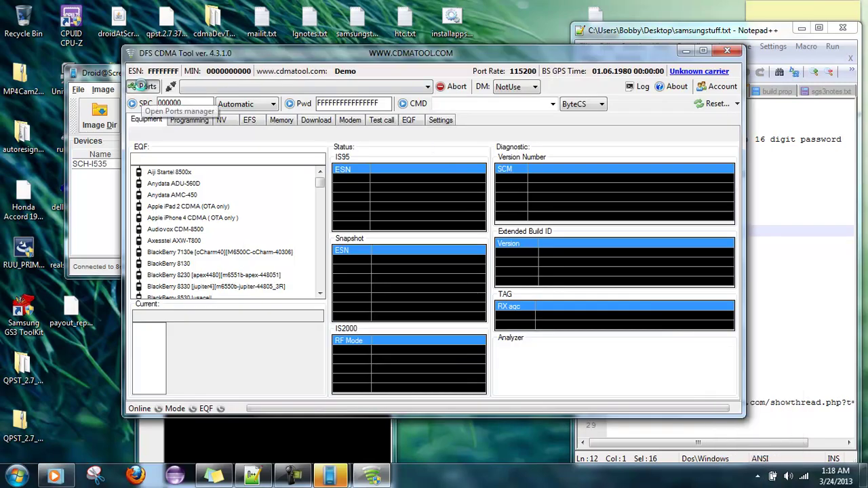
left_click(142, 86)
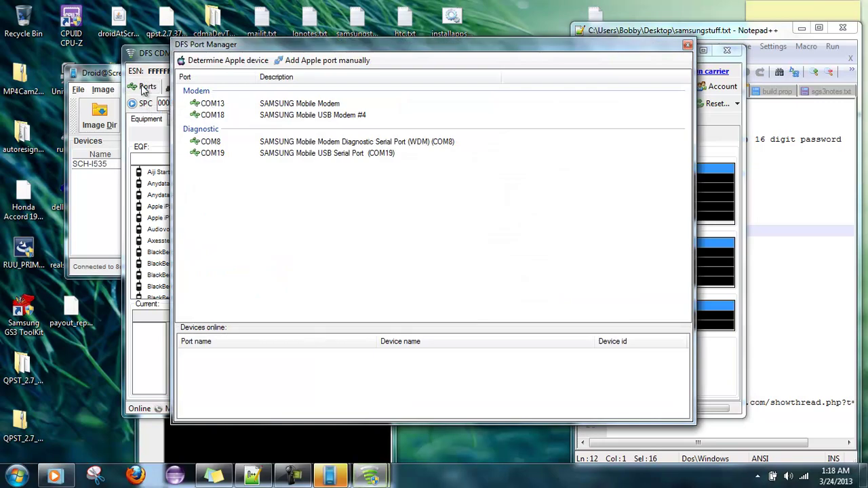
left_click(344, 143)
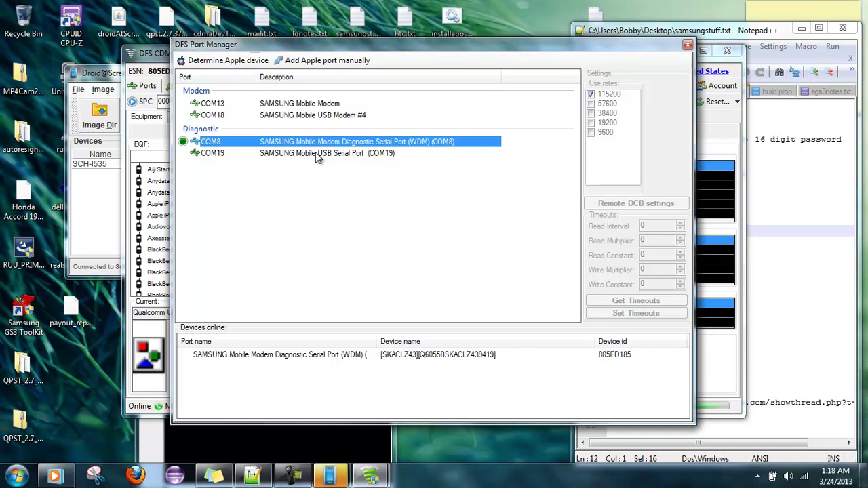
Check which COM port the SAMSUNG_Android_SCH-I535 uses in its Windows hardware properties, and close the device windows
left_click(17, 477)
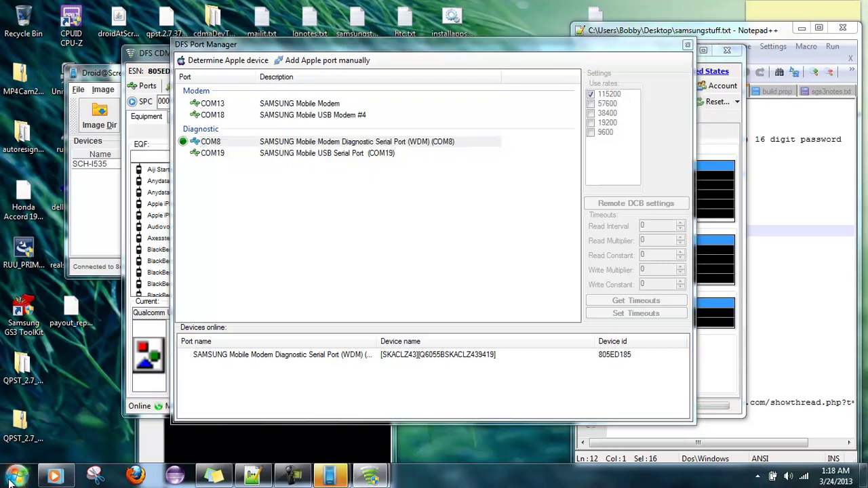
left_click(201, 356)
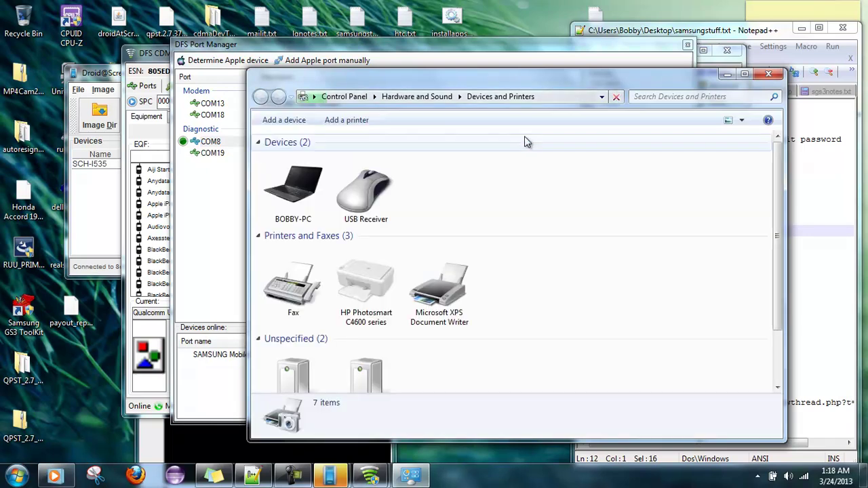
scroll(460, 287, "down", 1)
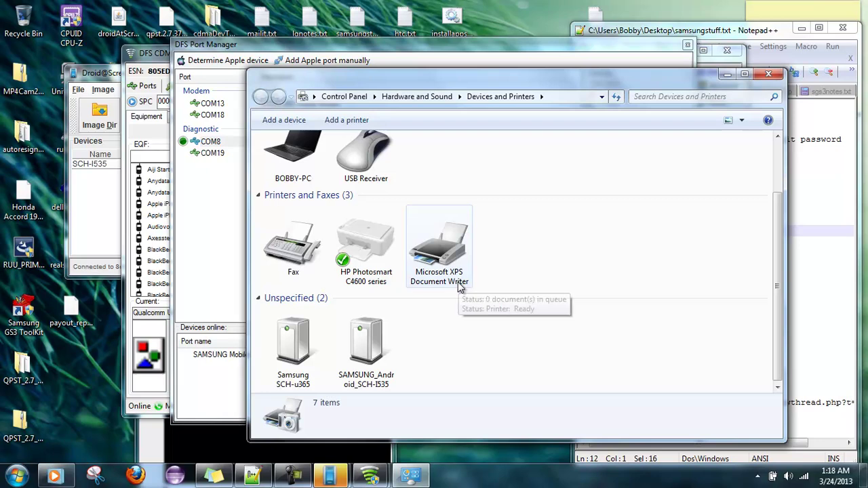
double_click(375, 361)
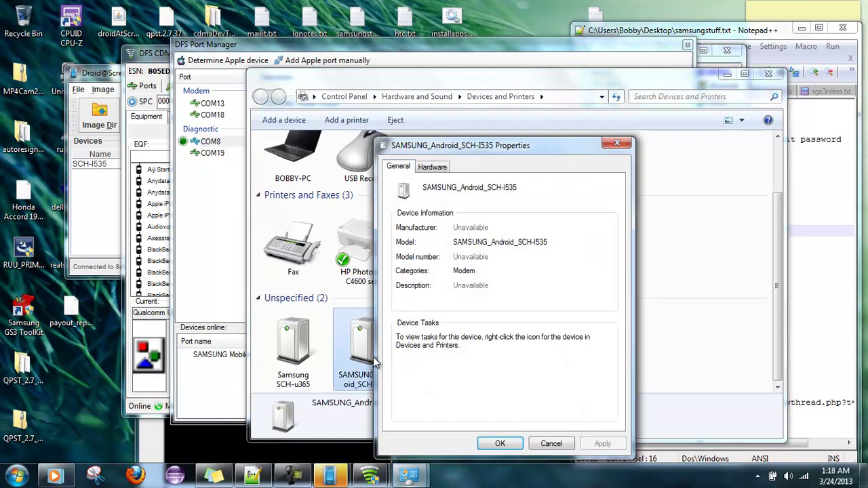
left_click(432, 167)
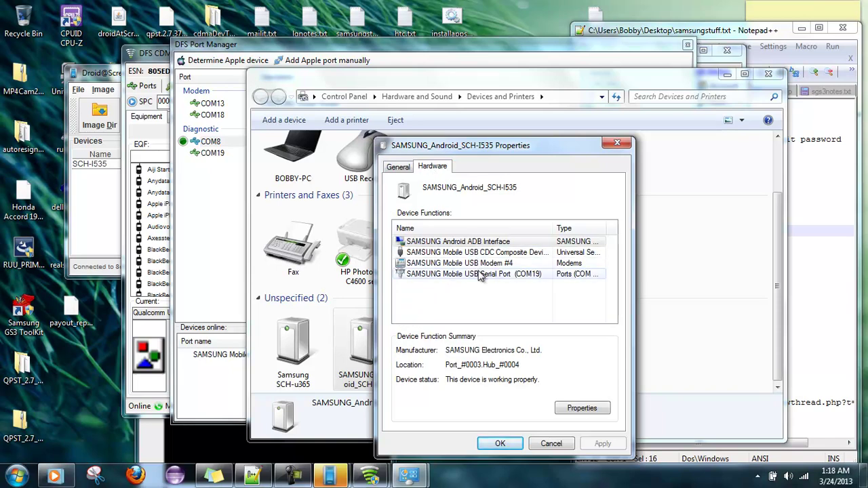
left_click(617, 144)
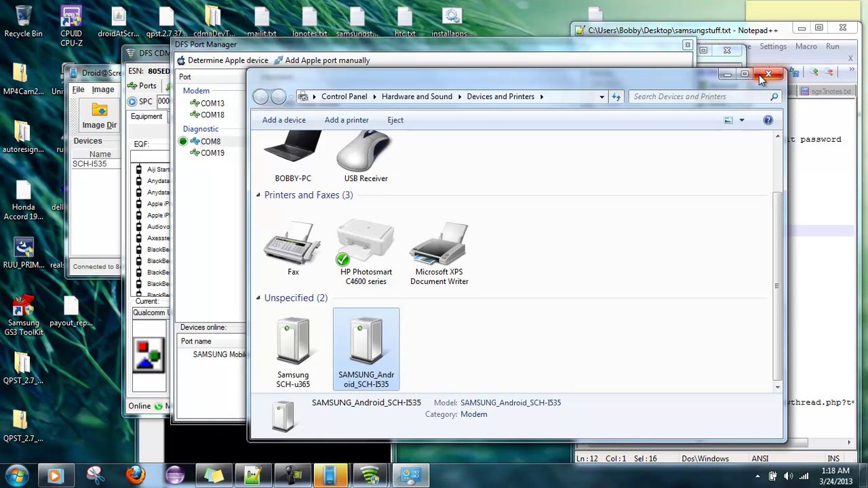
left_click(760, 75)
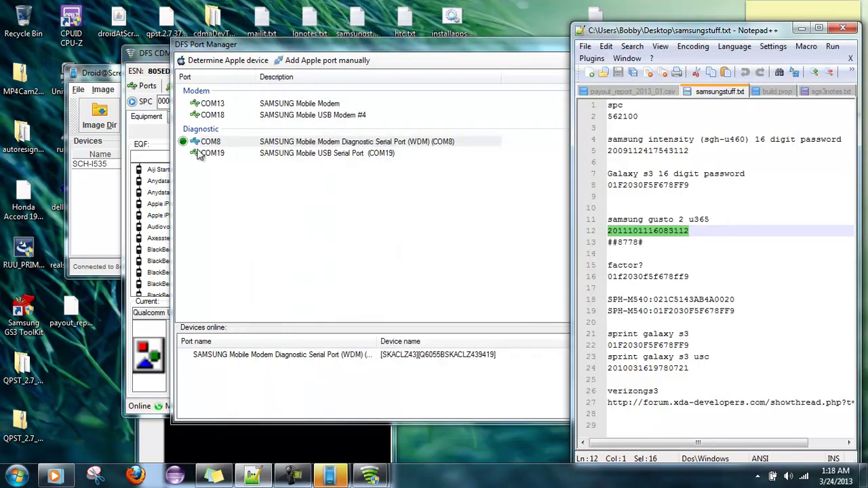
Connect the SAMSUNG Mobile USB Serial Port COM19 as well and close the port manager
left_click(201, 158)
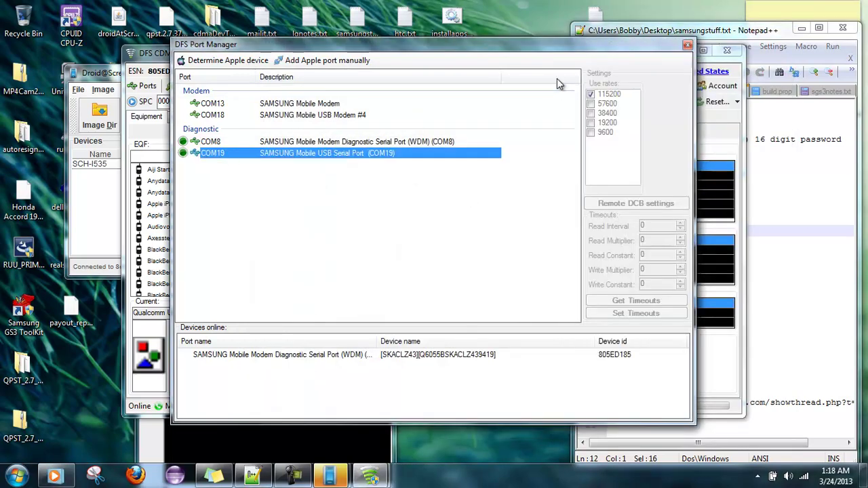
left_click(688, 45)
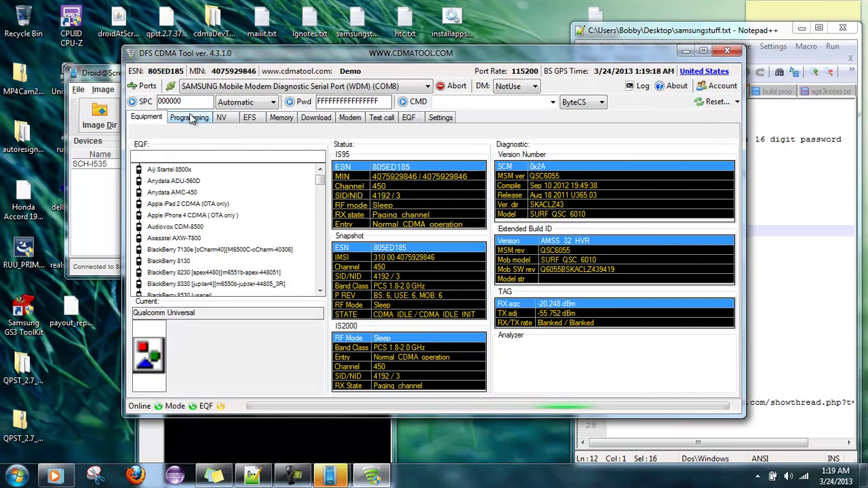
Replace the default password with the copied 16-digit phone password, and copy the SPC string read from the COM8 phone
double_click(377, 101)
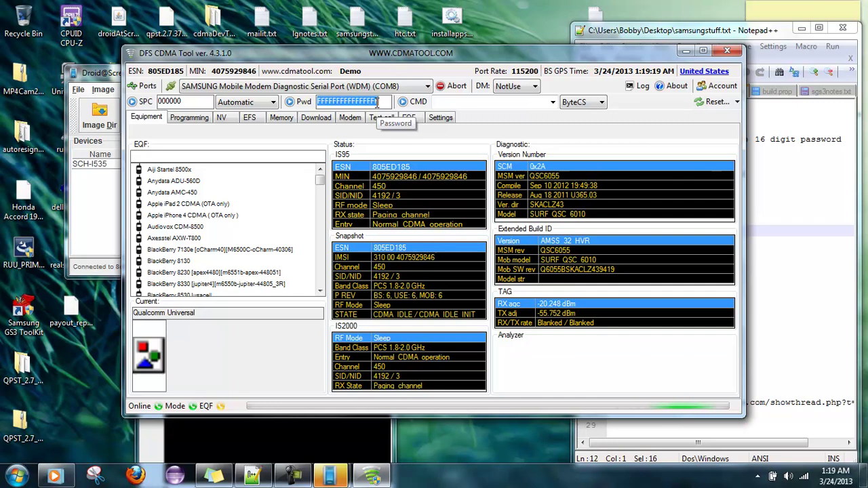
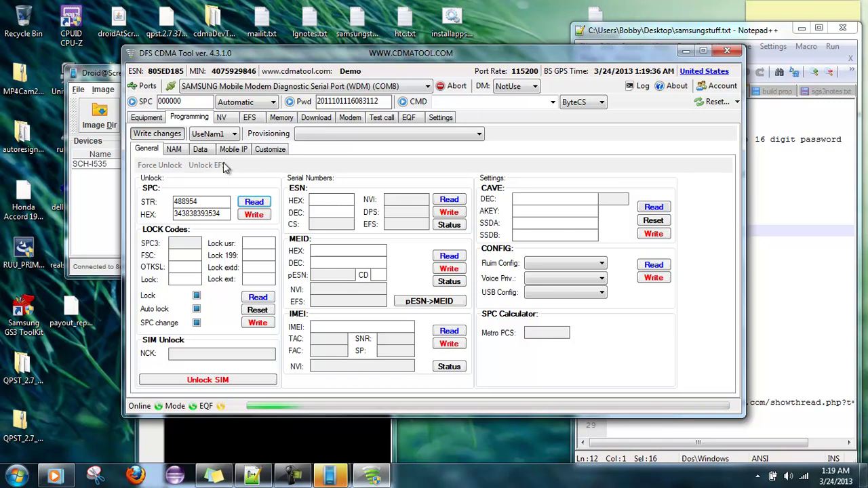
left_click_drag(198, 202, 170, 203)
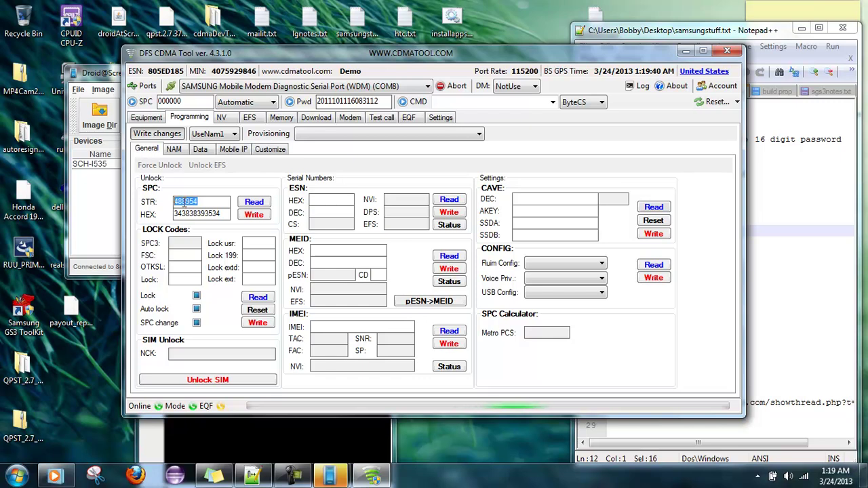
right_click(181, 203)
left_click(213, 244)
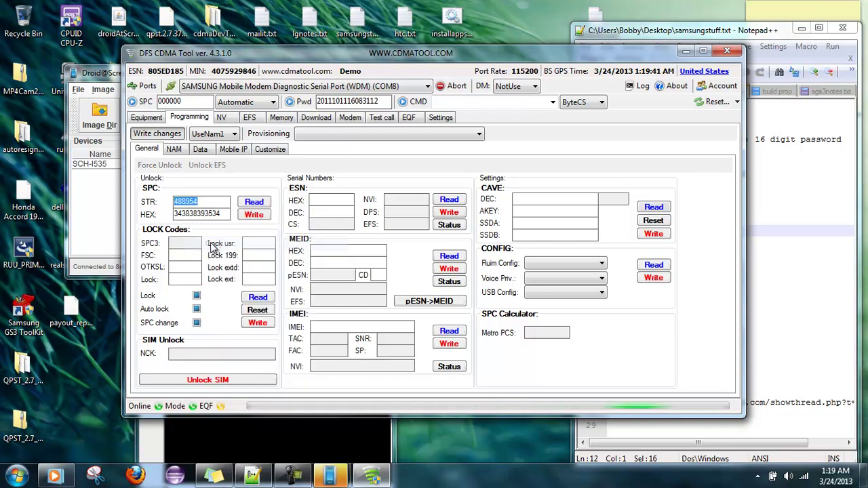
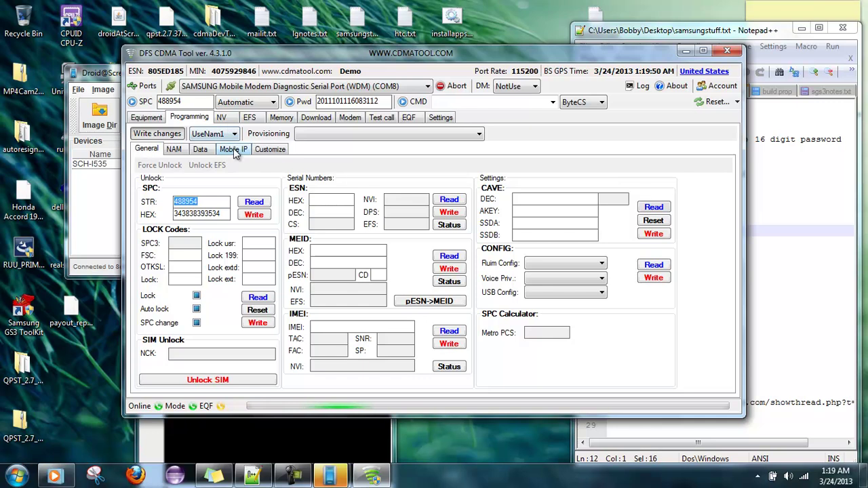
Read the Mobile IP settings and active profile from the phone on COM8
left_click(232, 148)
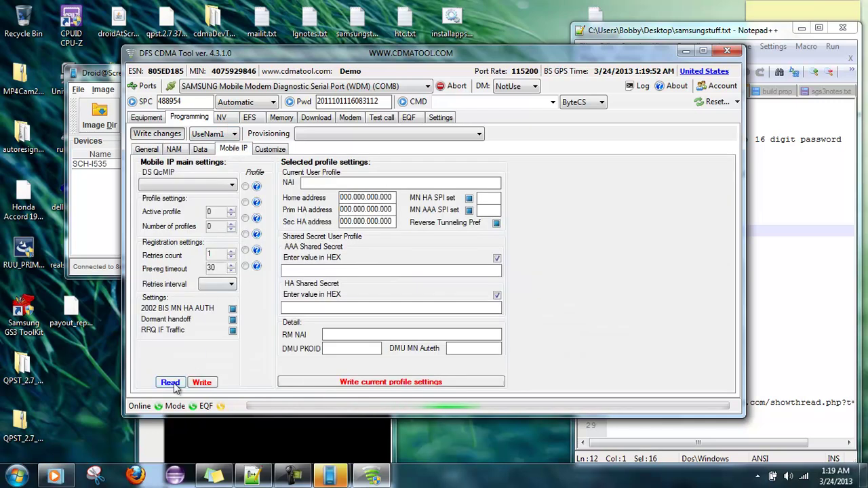
left_click(169, 384)
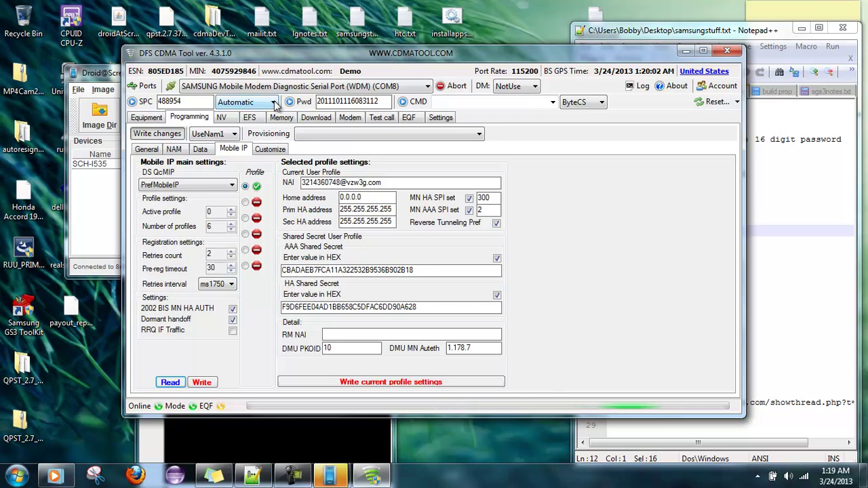
Switch the active port to SAMSUNG Mobile USB Serial Port (COM19) and copy the Galaxy S3 16-digit password from samsungstuff.txt in Notepad++
left_click(298, 87)
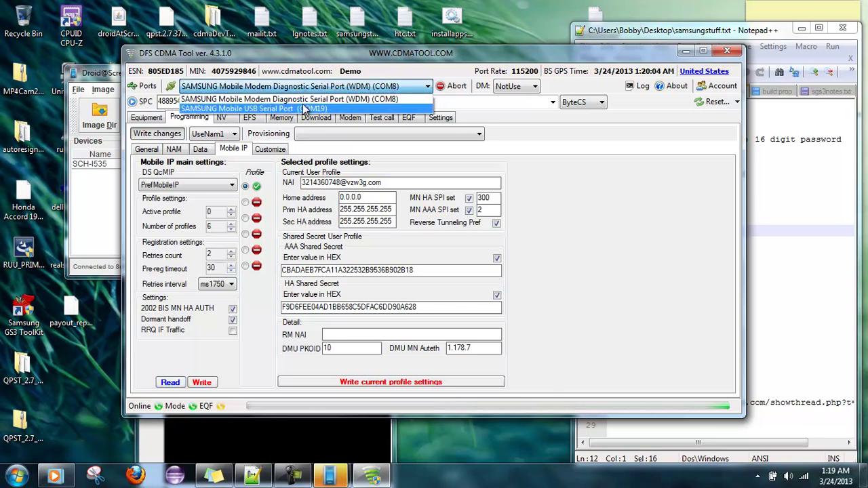
left_click(305, 109)
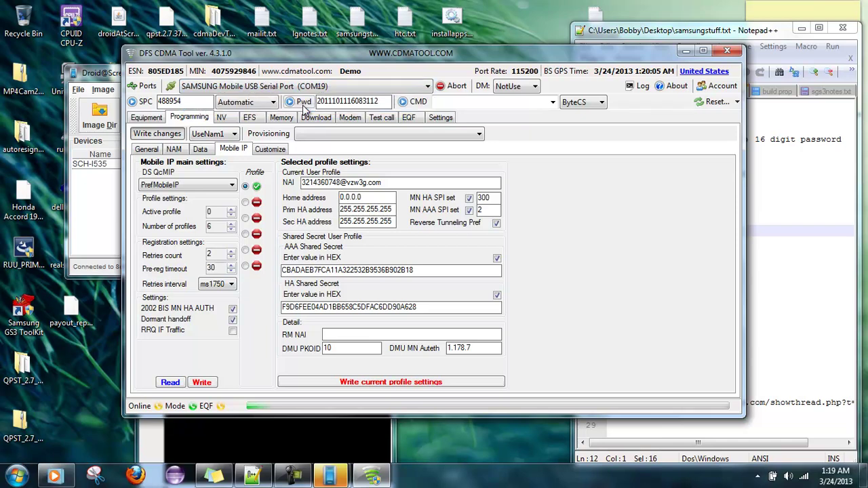
left_click(789, 225)
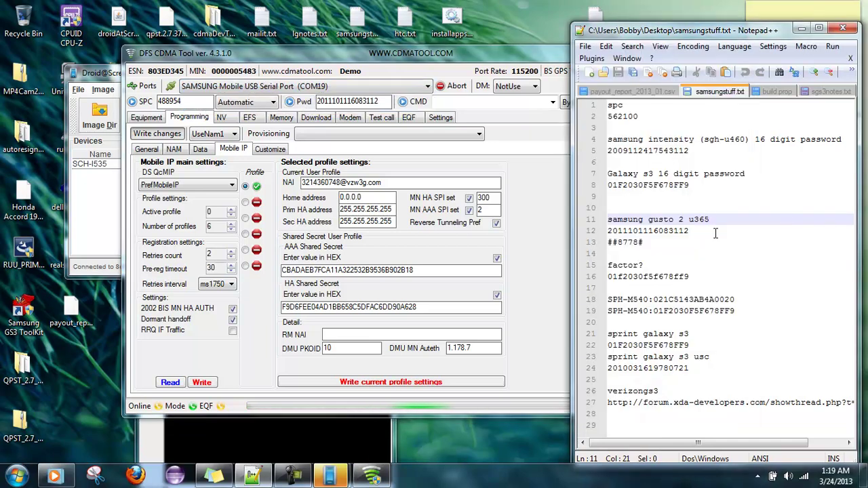
left_click_drag(690, 186, 608, 184)
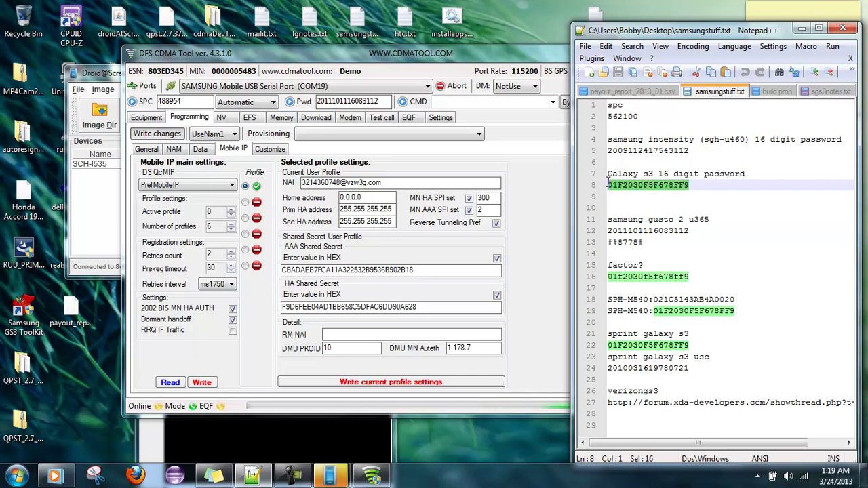
right_click(629, 191)
left_click(652, 210)
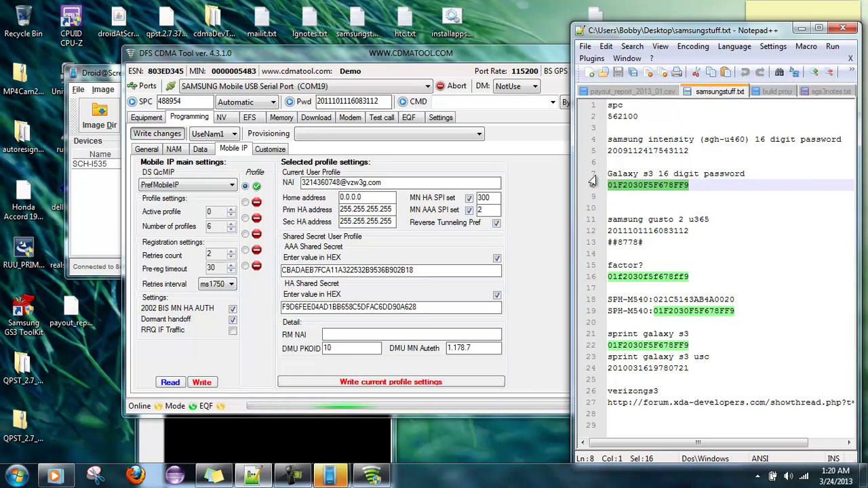
right_click(631, 187)
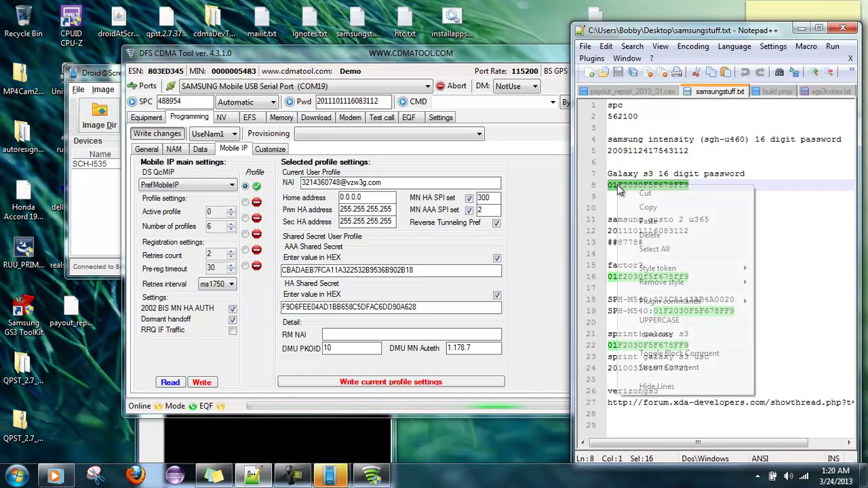
left_click(648, 209)
In DFS CDMA Tool, open the DFS log and move it lower, and send the copied Galaxy S3 password to the COM19 phone
left_click(533, 175)
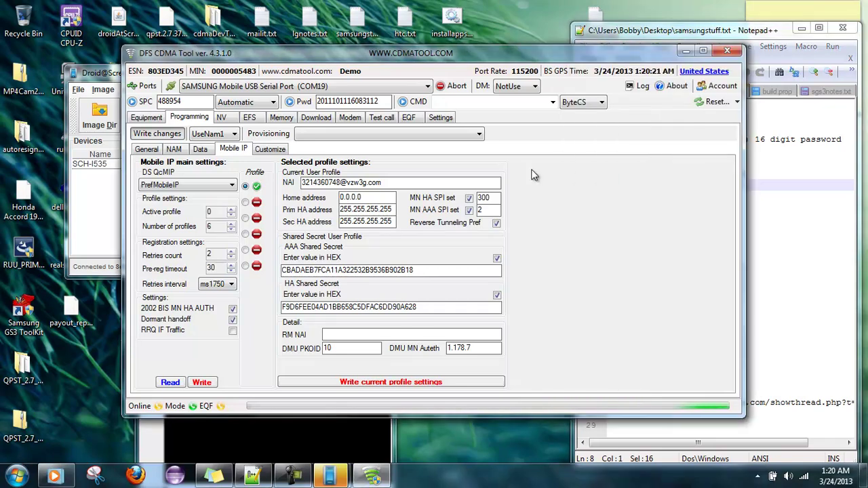
left_click(636, 87)
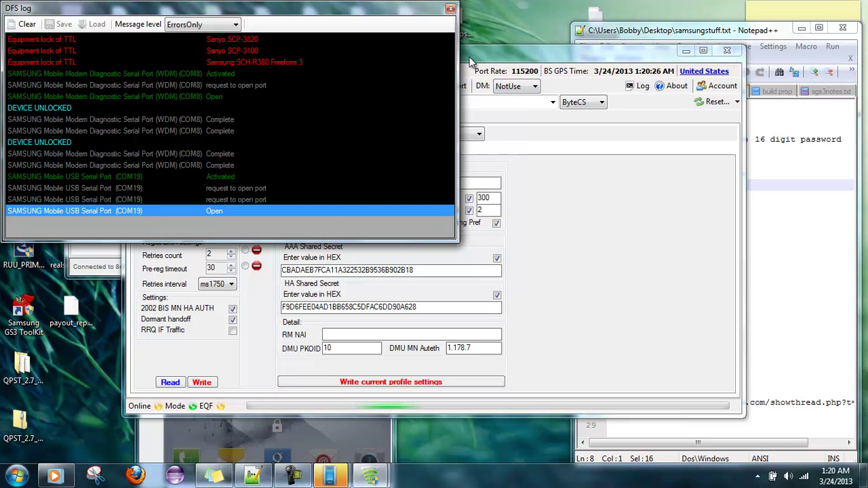
left_click_drag(369, 11, 434, 232)
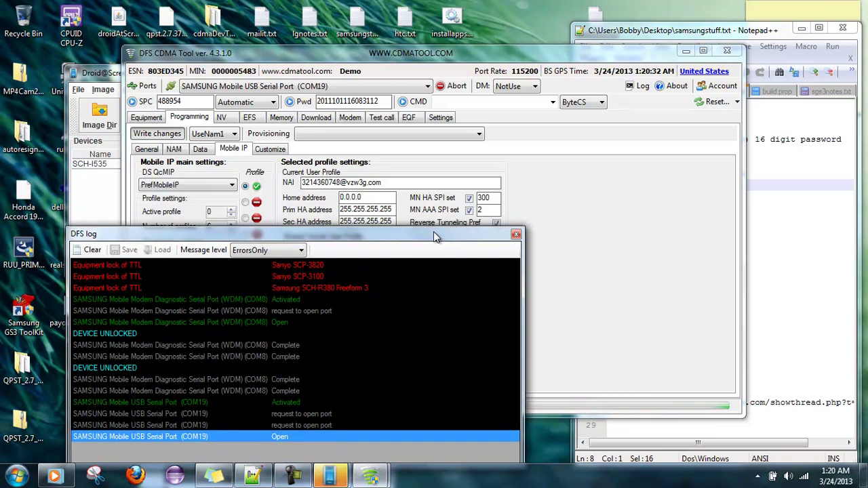
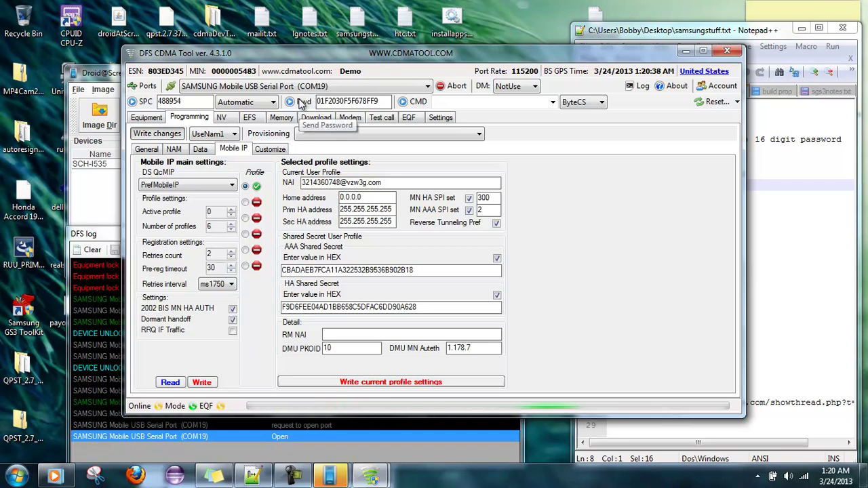
left_click(302, 102)
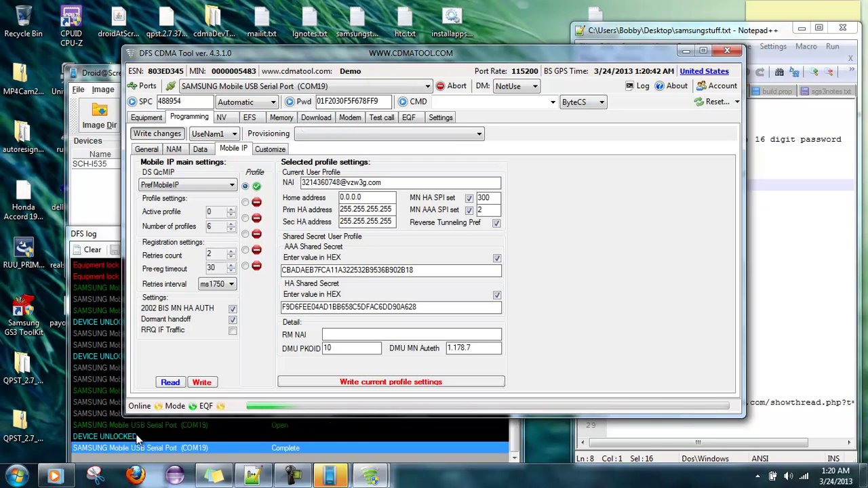
Return to the general programming settings and read the SPC from the COM19 phone
left_click(173, 150)
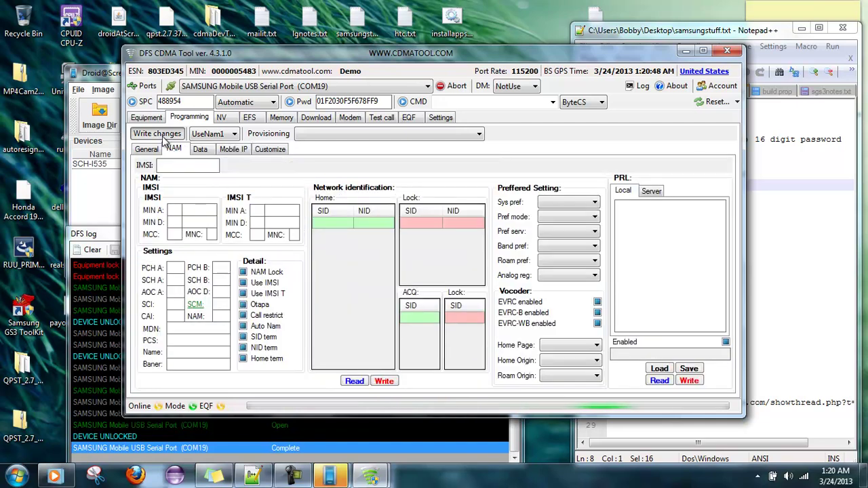
left_click(151, 150)
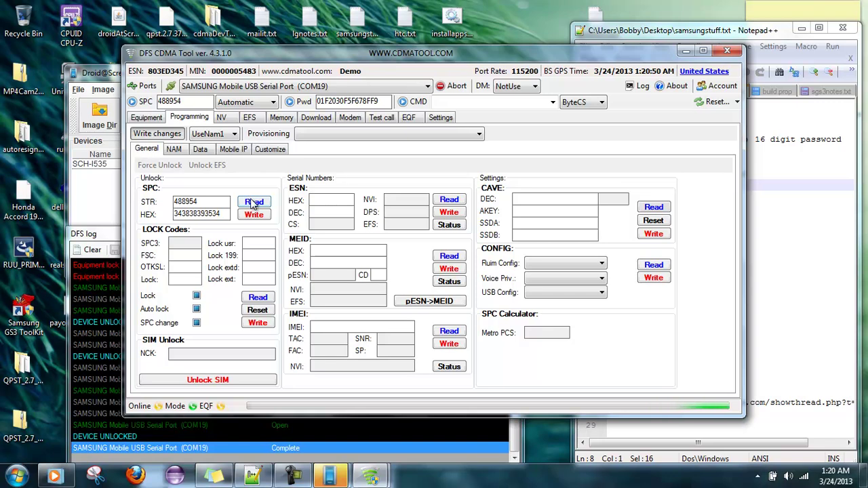
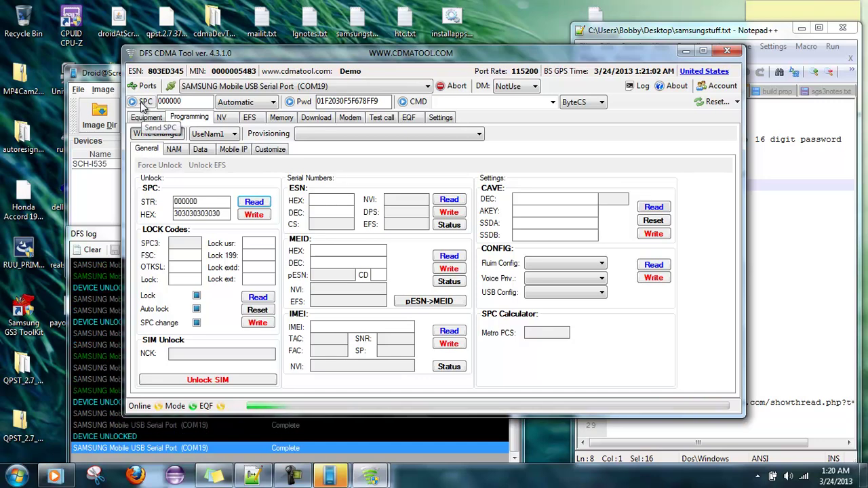
Switch to the COM8 phone and read its SPC, lock codes, ESN, MEID, IMEI, configuration and CAVE data
left_click(362, 91)
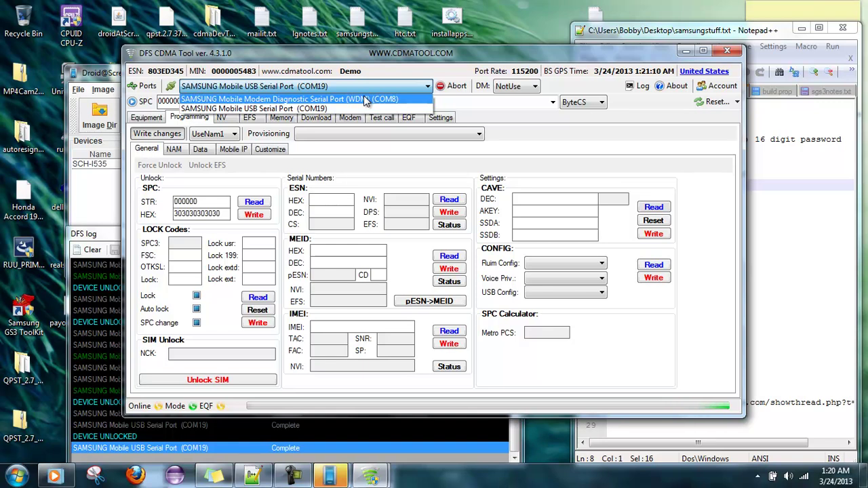
left_click(364, 100)
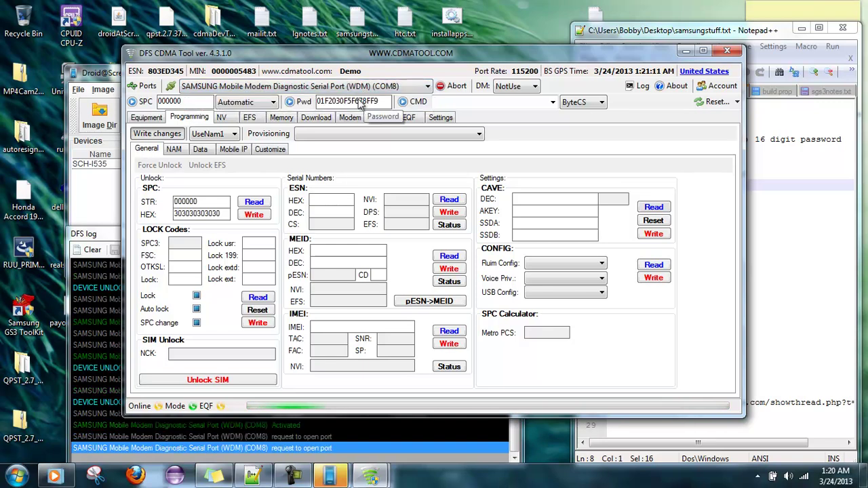
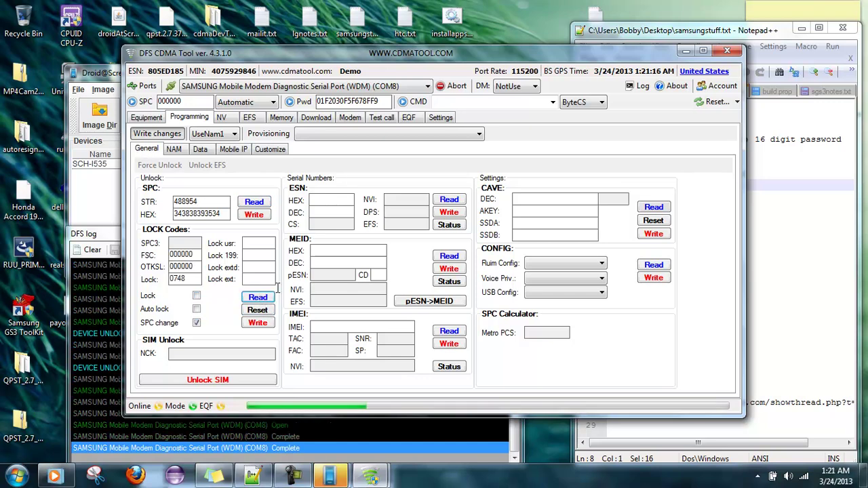
left_click(450, 200)
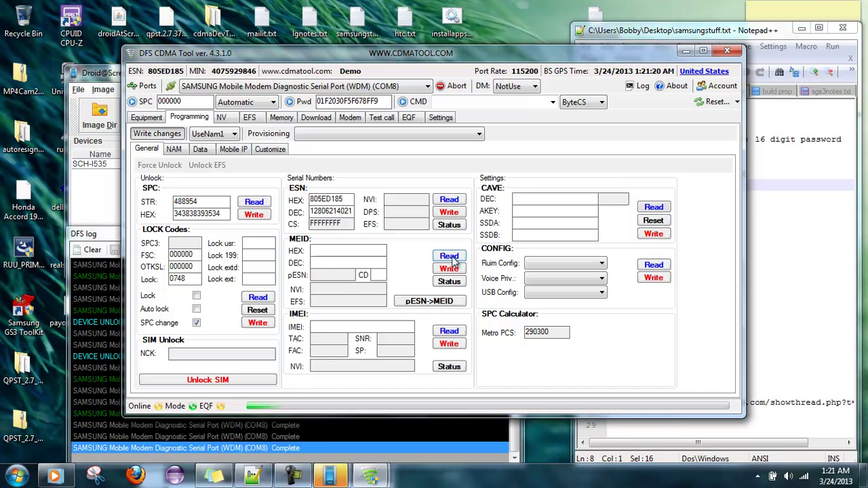
left_click(450, 332)
left_click(651, 268)
left_click(652, 266)
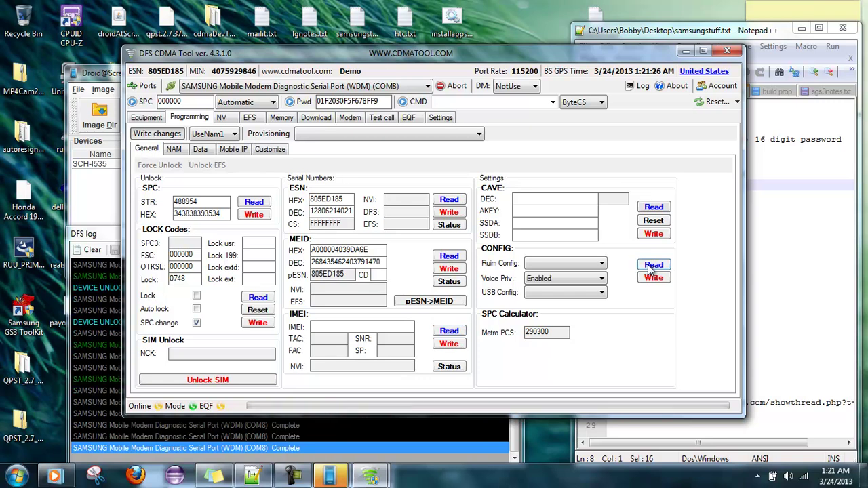
left_click(646, 212)
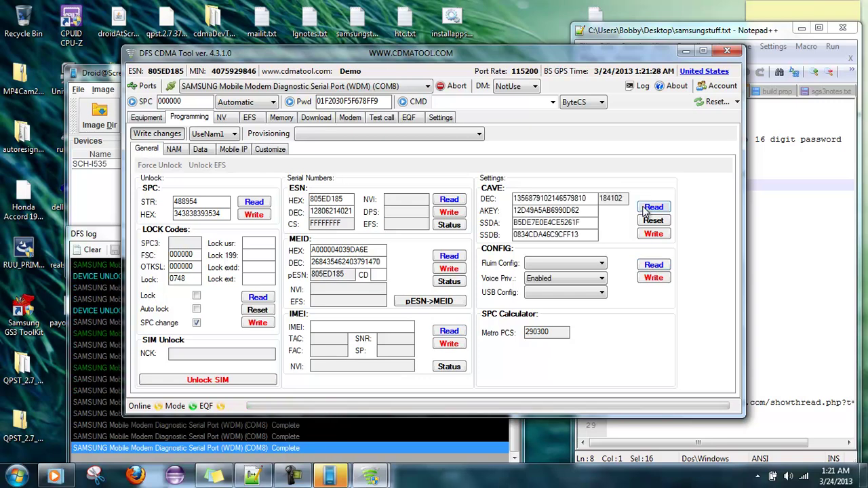
Switch to the COM19 phone and write the loaded ESN, MEID and CAVE data to it
left_click(285, 90)
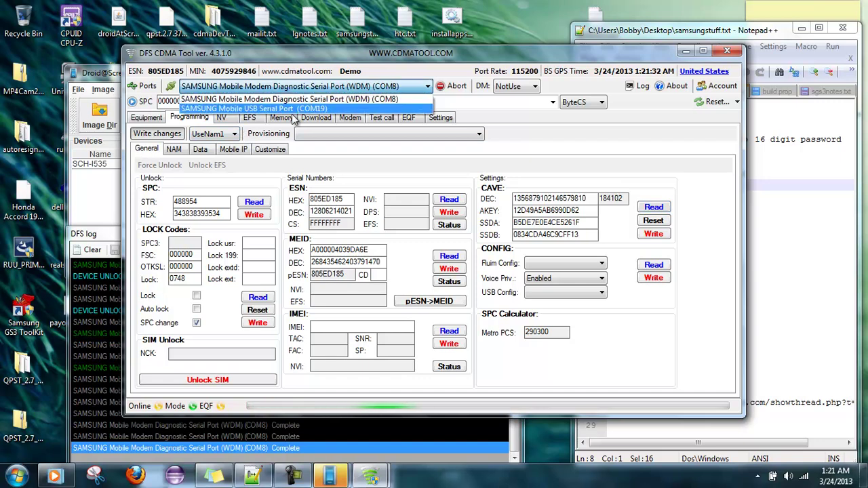
left_click(291, 111)
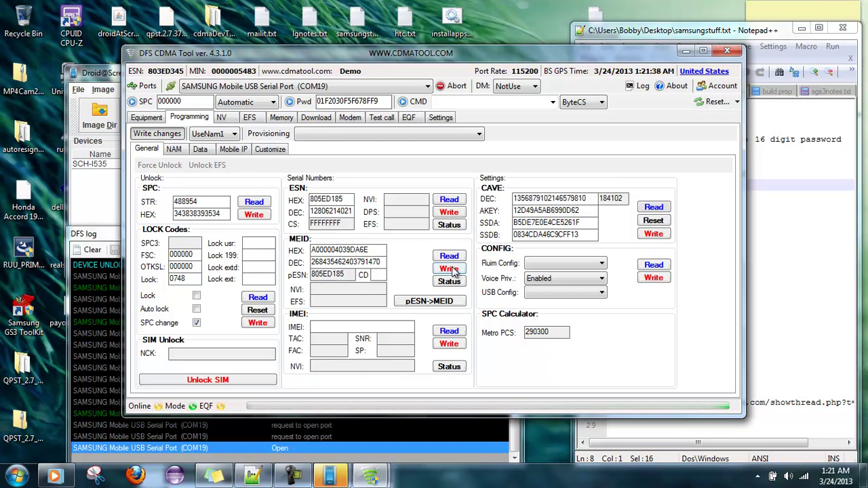
left_click(444, 213)
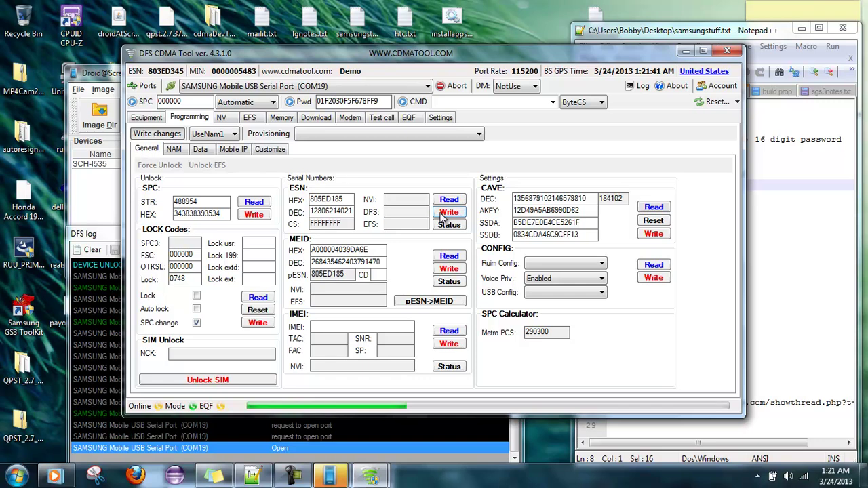
left_click(449, 269)
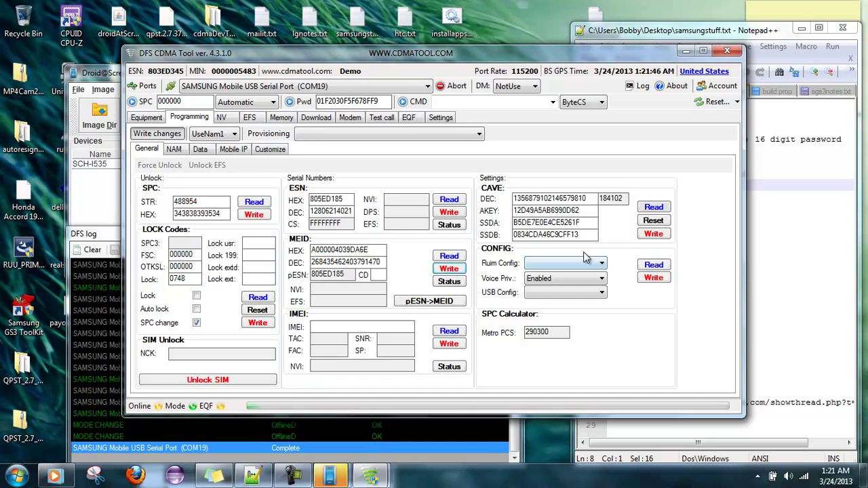
left_click(651, 235)
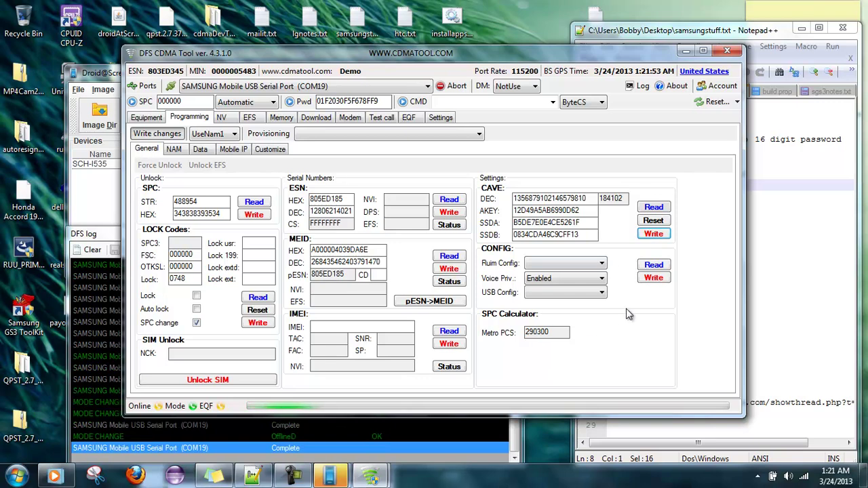
Set the Ruim configuration to NV_ONLY and write the configuration to the COM19 phone
left_click(600, 264)
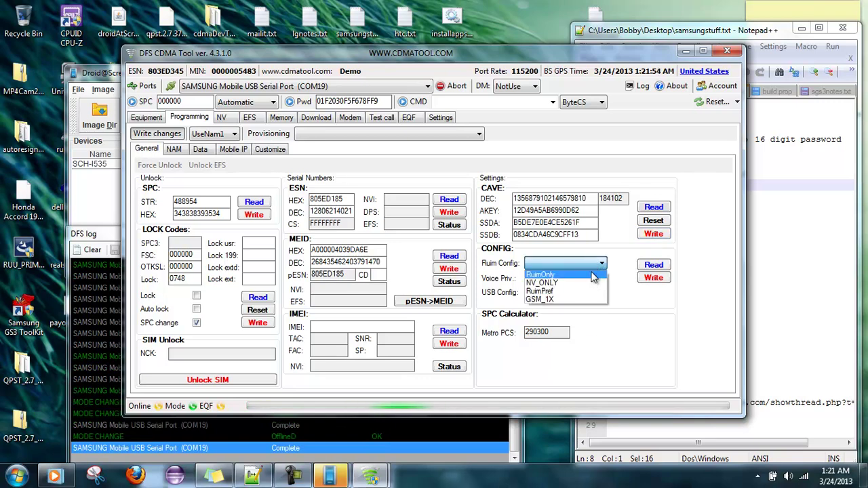
left_click(590, 283)
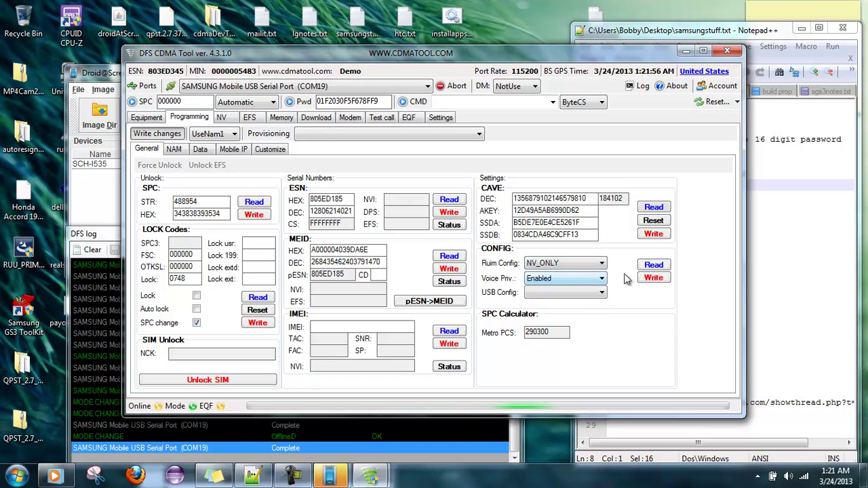
left_click(652, 278)
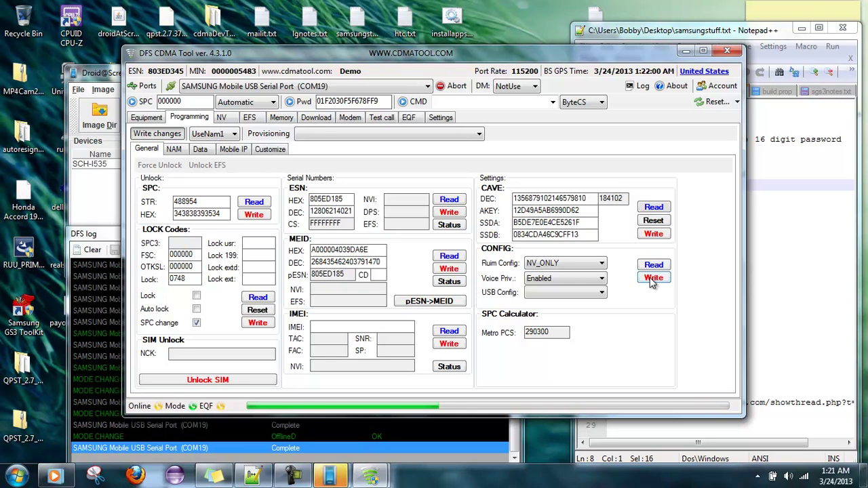
Switch back to the COM8 phone and read its NAM settings
left_click(173, 149)
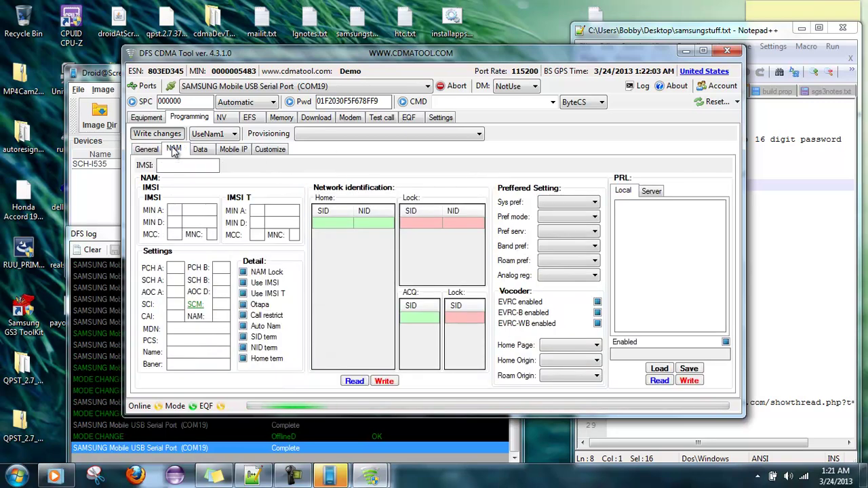
left_click(267, 89)
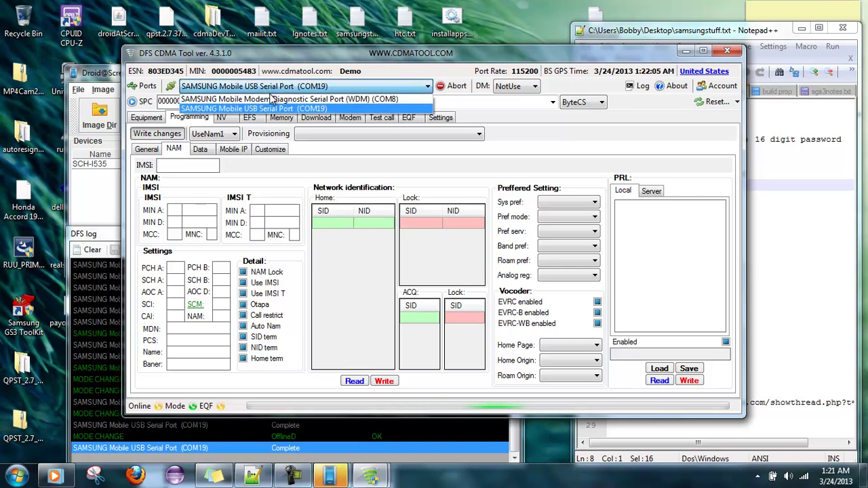
left_click(274, 99)
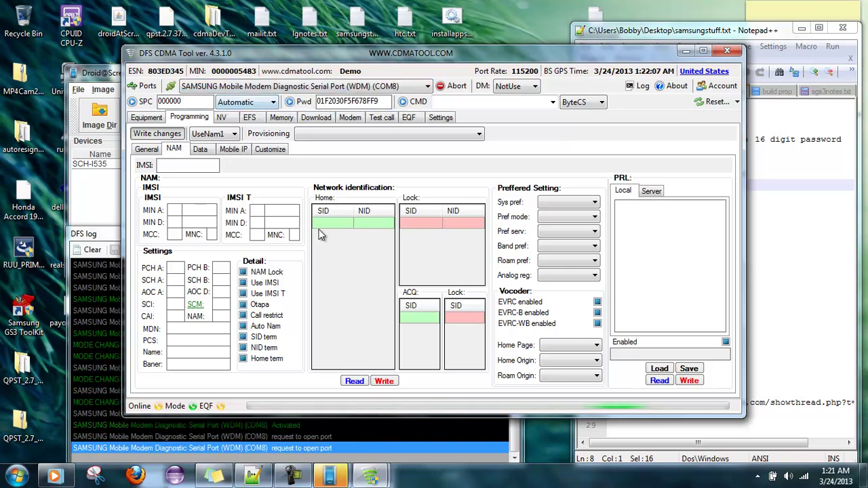
left_click(354, 381)
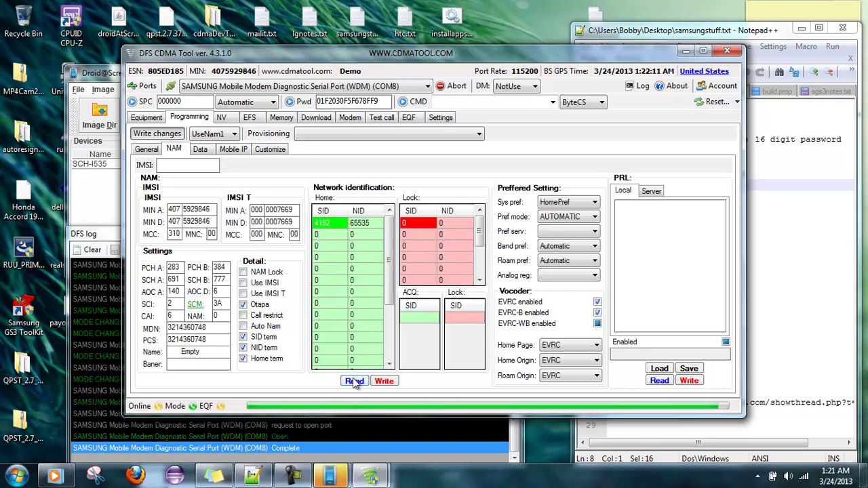
Load the local PRL file from the 3gworking folder under Flash, Prls, verizon into the NAM settings
left_click(657, 369)
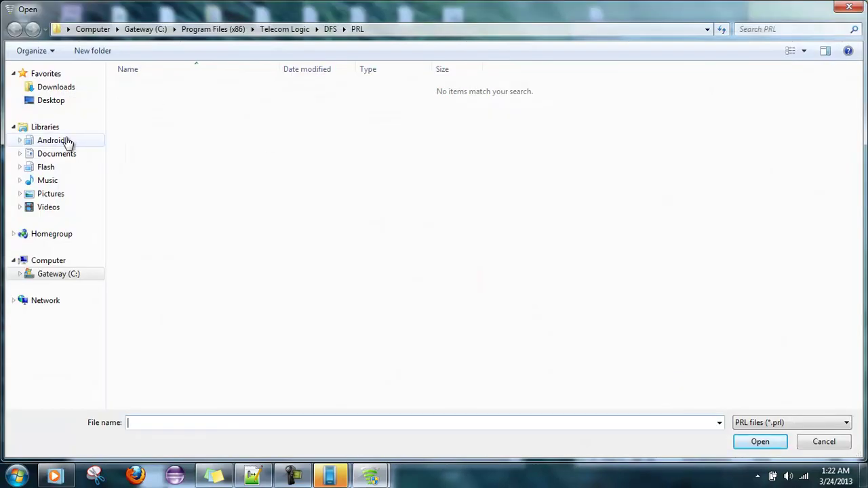
left_click(54, 170)
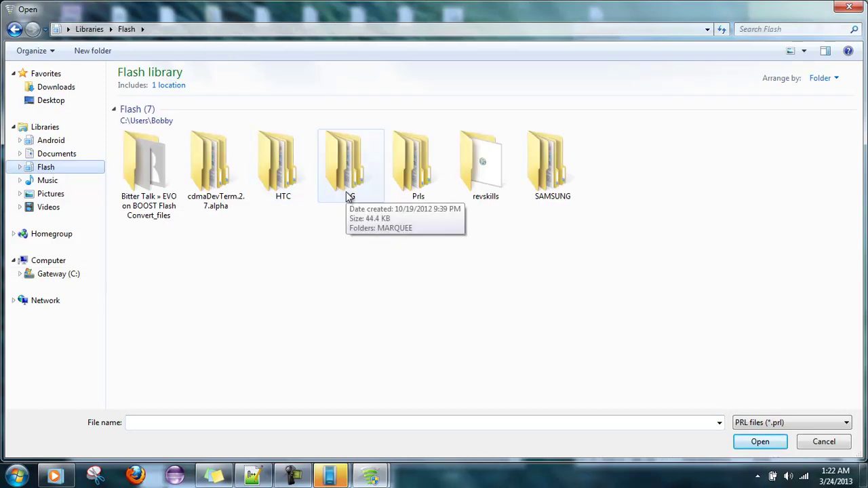
double_click(411, 190)
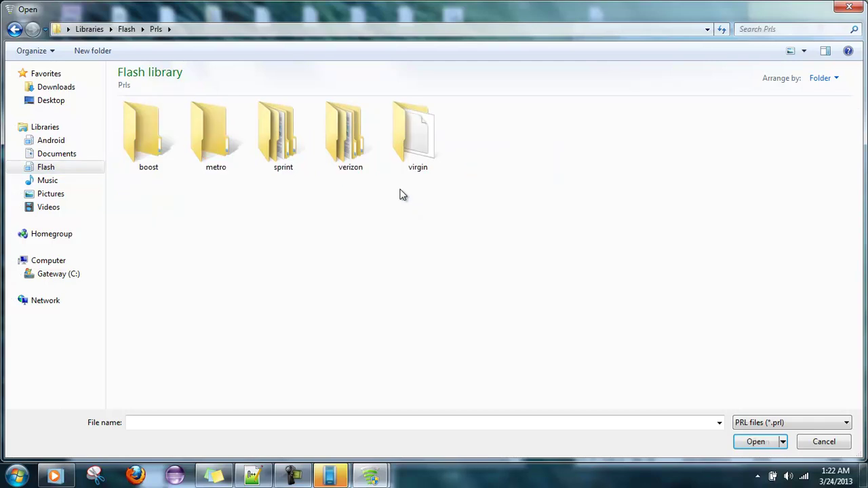
double_click(351, 149)
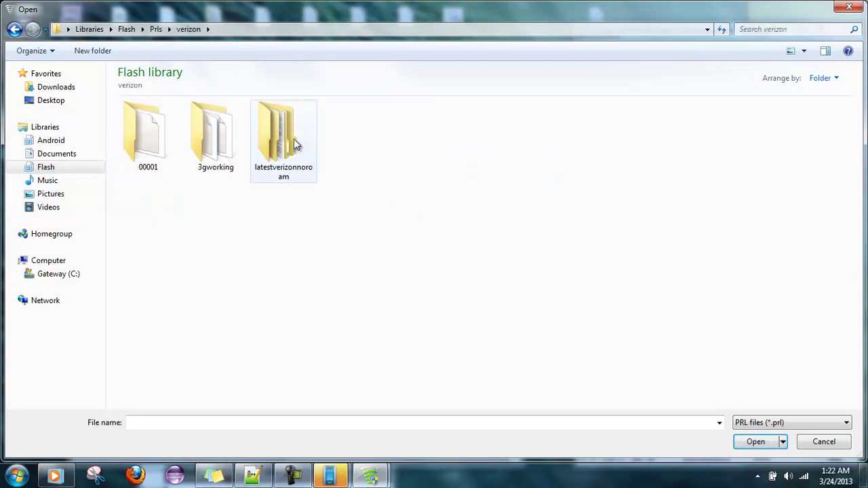
double_click(214, 136)
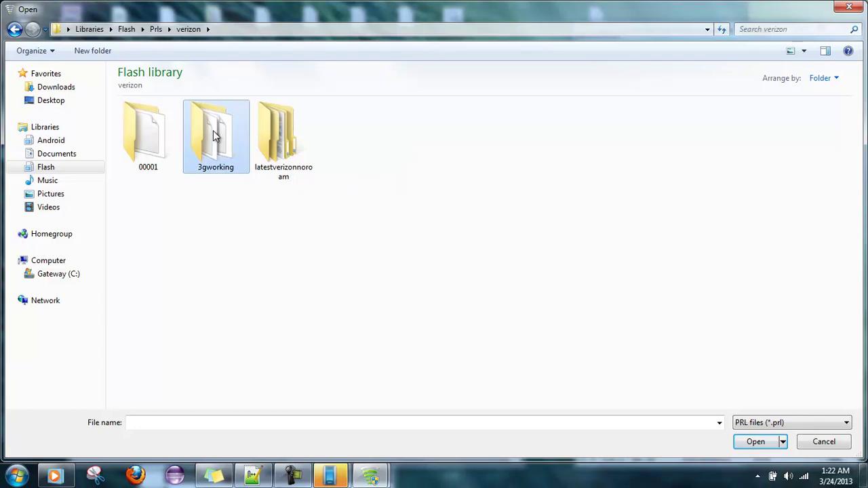
double_click(213, 136)
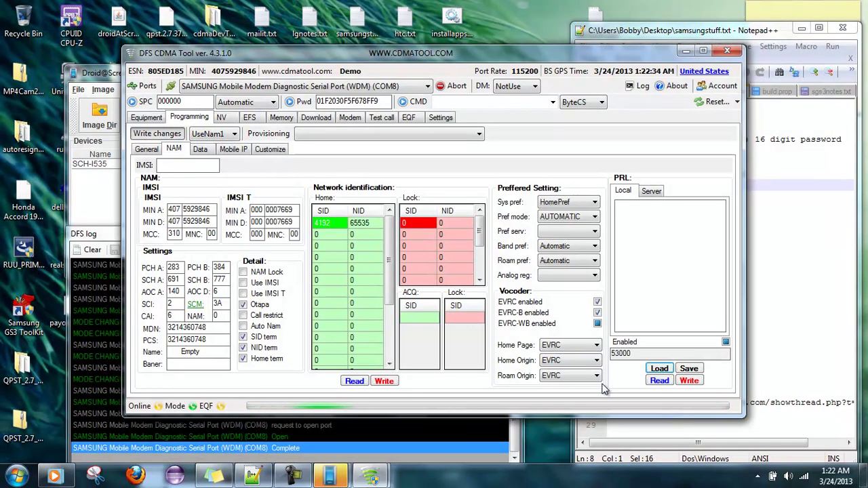
Write the NAM settings and the loaded PRL, and switch the connection to the COM19 phone
left_click(384, 381)
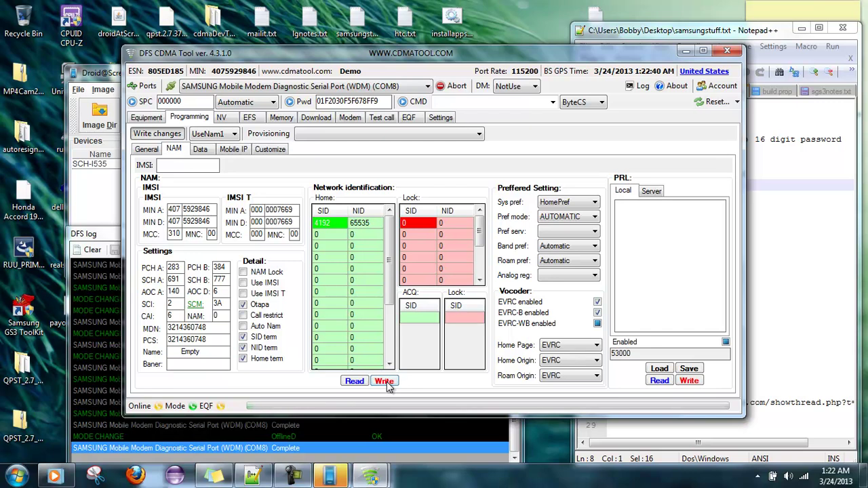
left_click(689, 381)
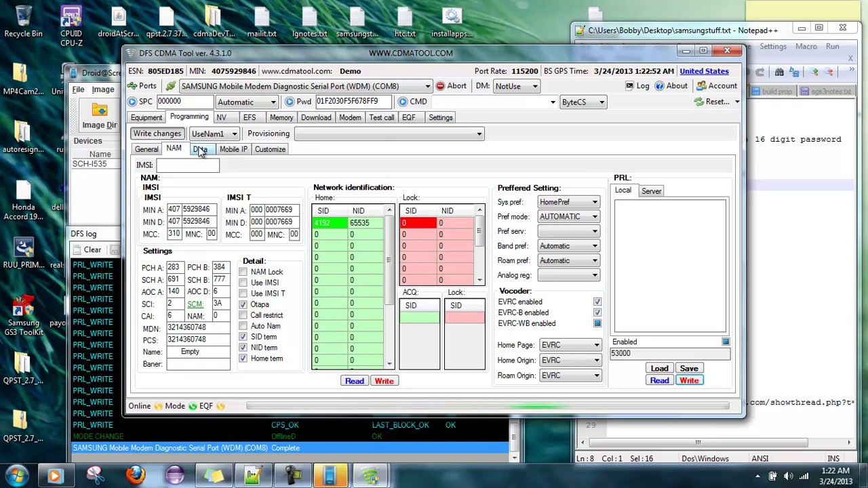
left_click(297, 88)
left_click(305, 109)
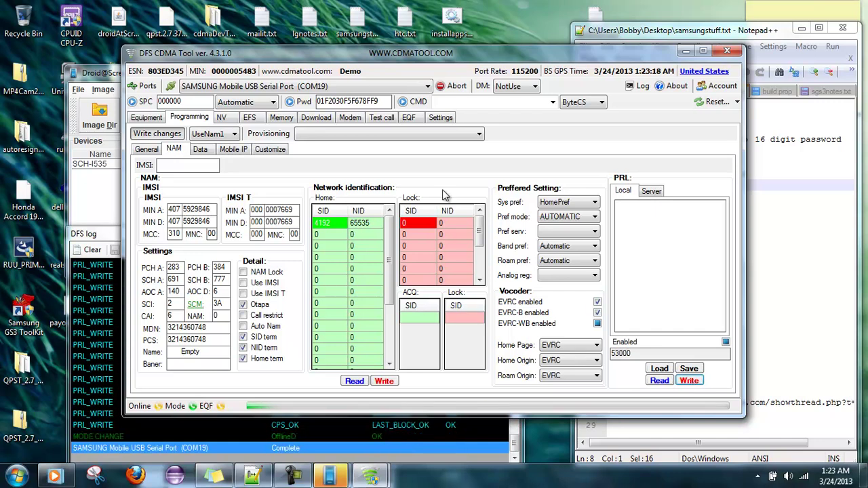
Switch back to the COM8 phone and read its data account and mode settings
left_click(206, 152)
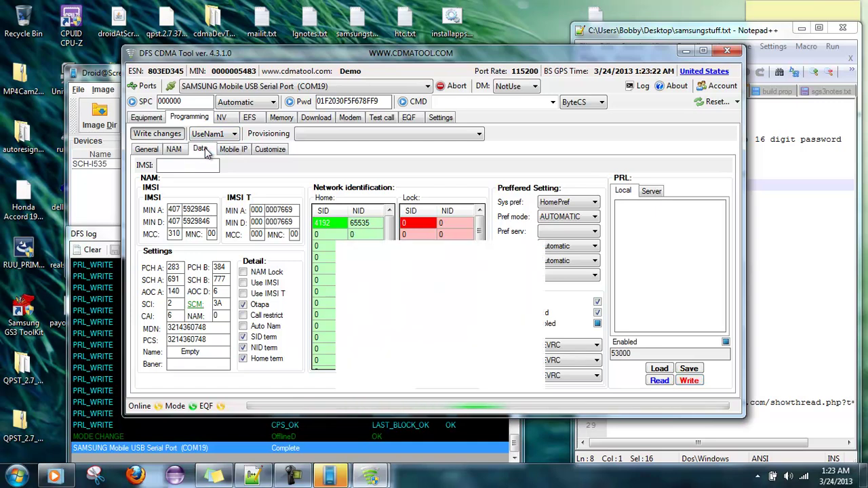
left_click(298, 89)
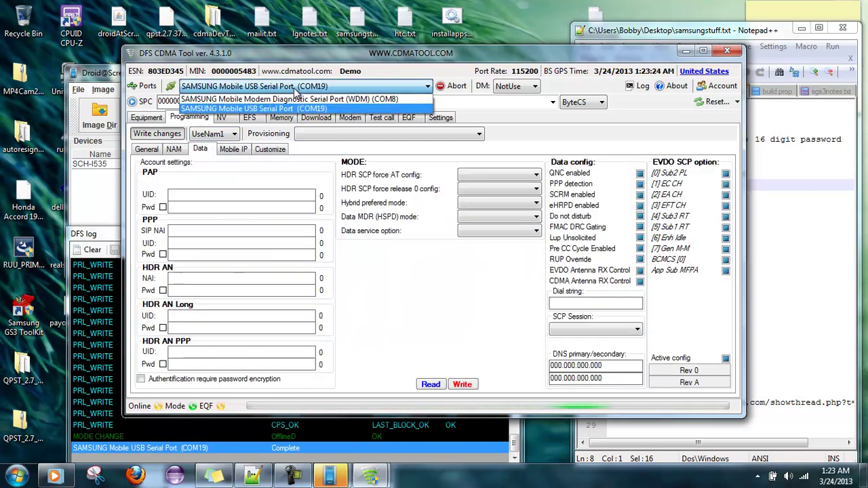
left_click(299, 99)
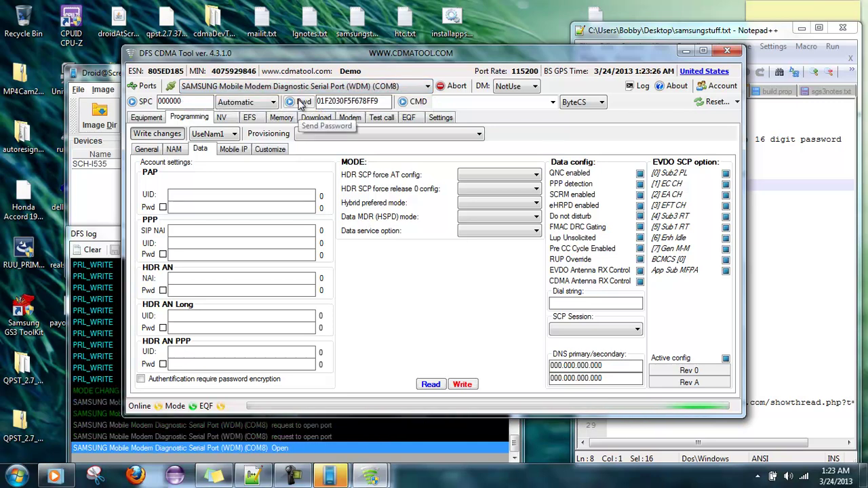
left_click(431, 385)
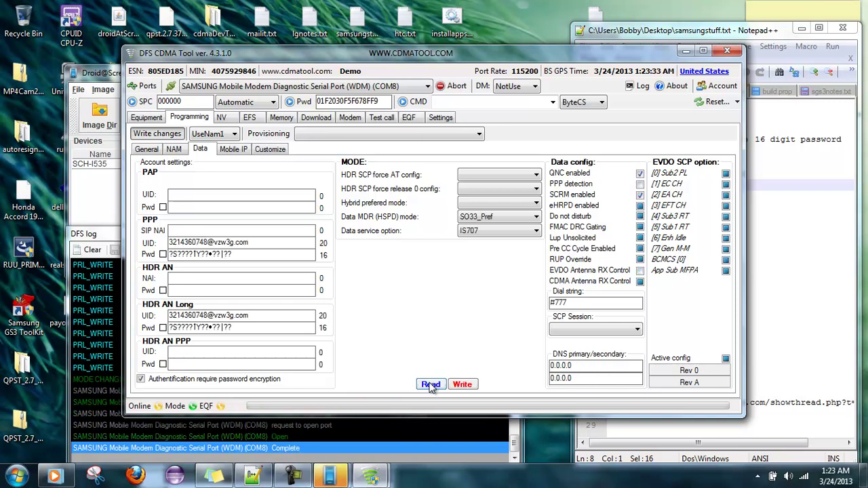
Switch to the COM19 phone and write the loaded data account and mode settings to it
left_click(283, 88)
left_click(286, 105)
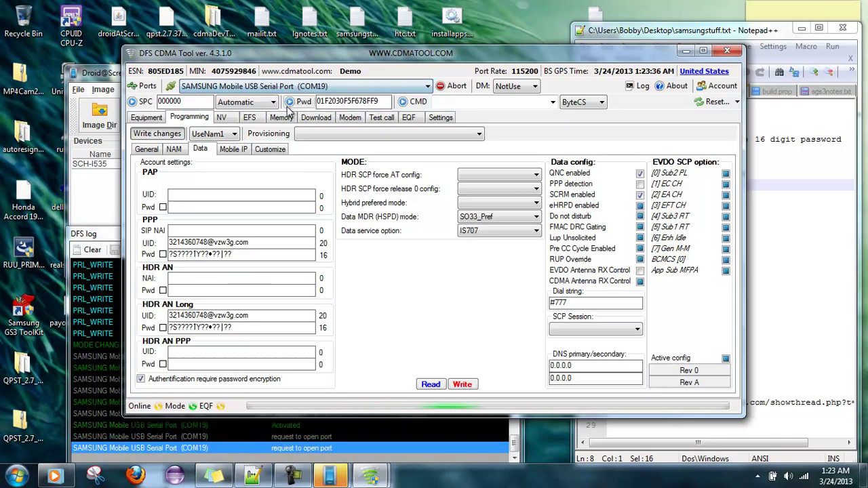
left_click(463, 385)
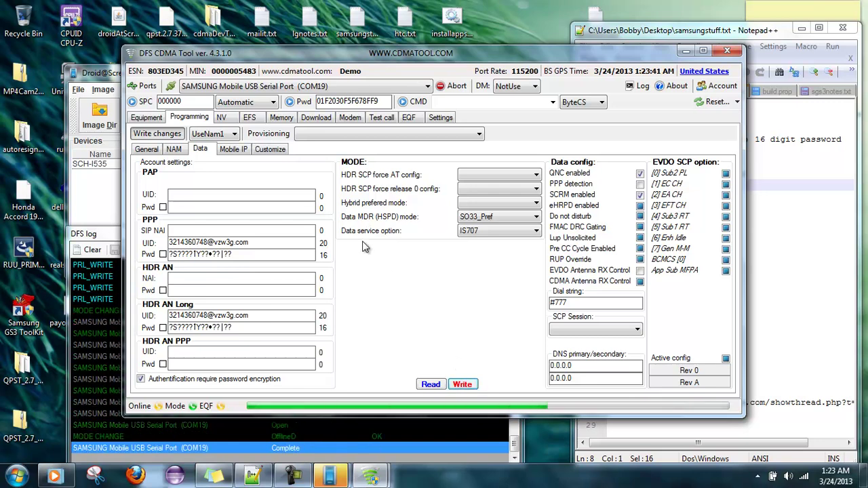
Switch to the COM8 phone and read its Mobile IP settings and user profile
left_click(242, 149)
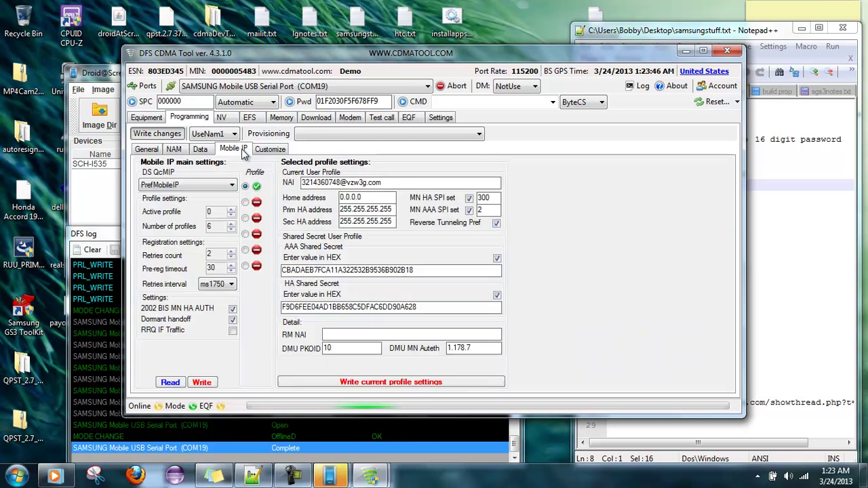
left_click(296, 87)
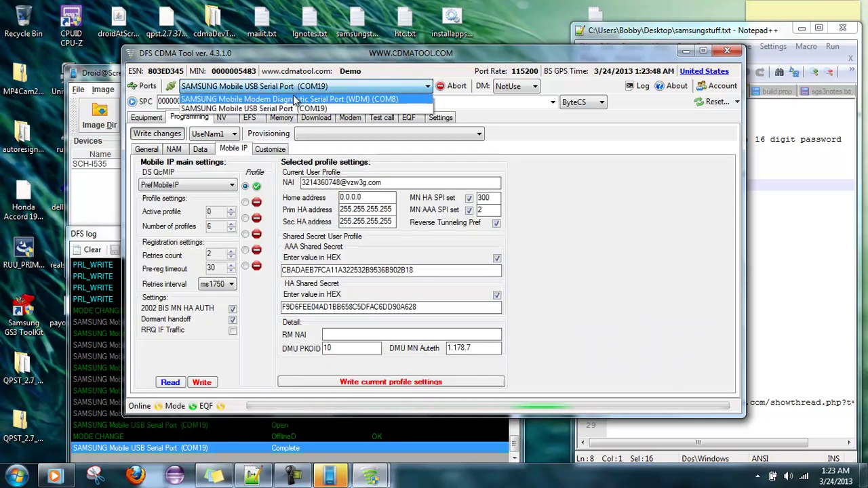
left_click(296, 100)
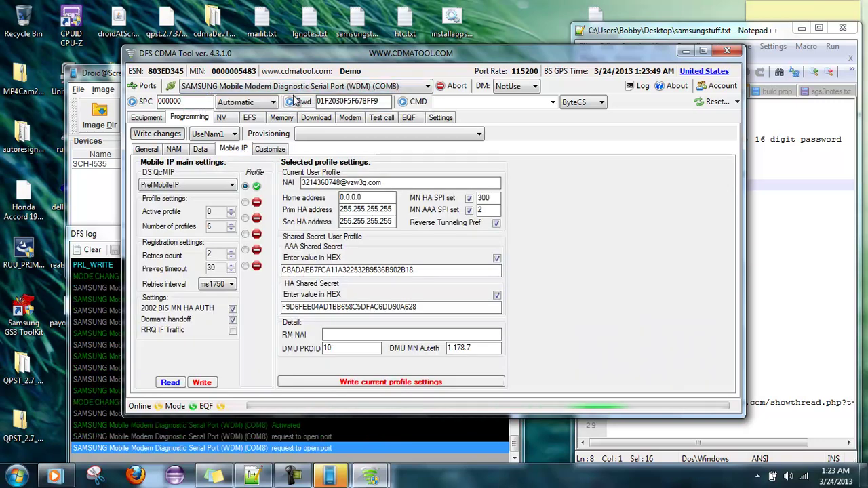
left_click(171, 382)
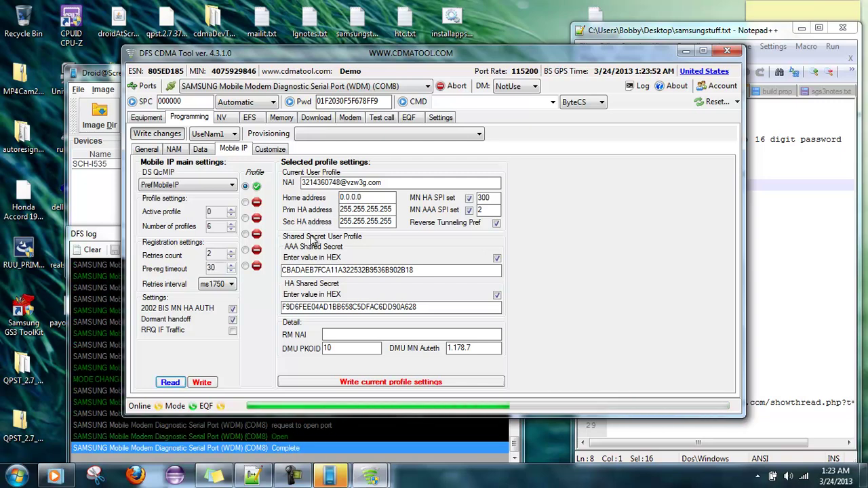
Write the Mobile IP main settings and current profile to the COM19 phone, and reset that phone
left_click(286, 88)
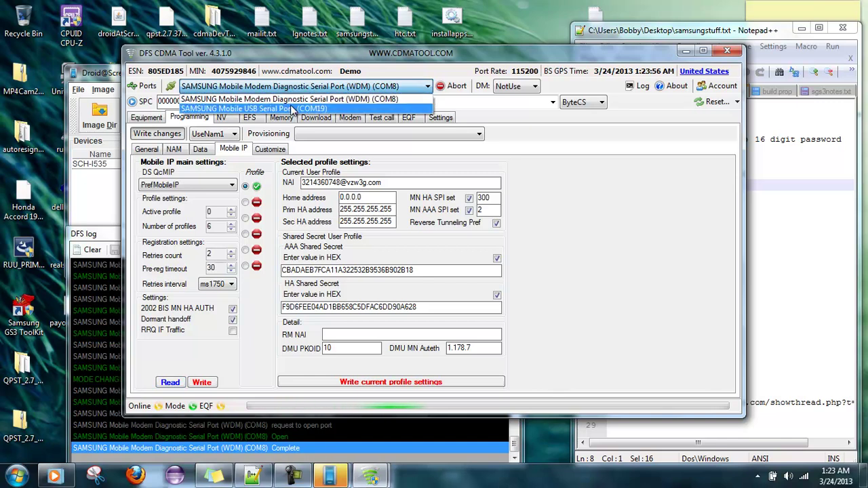
left_click(292, 108)
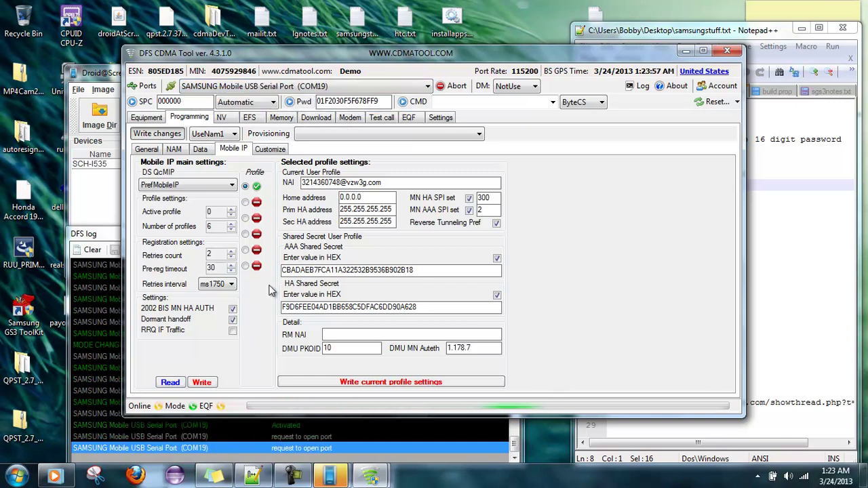
left_click(203, 383)
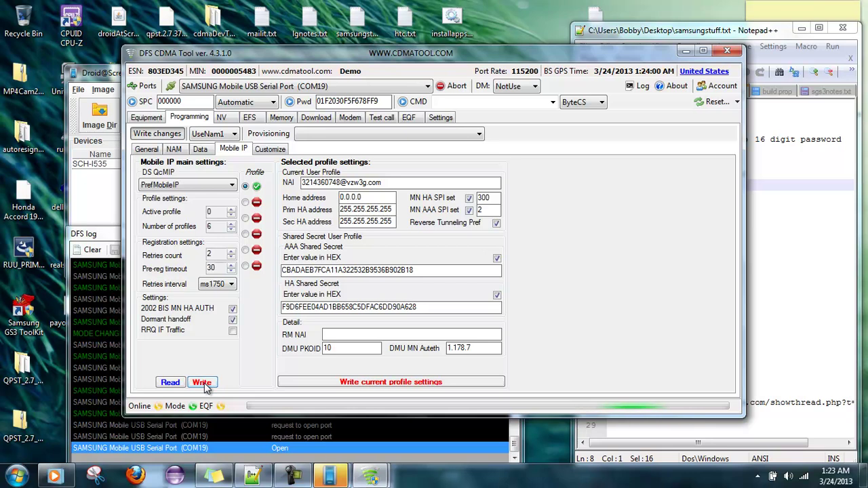
left_click(304, 381)
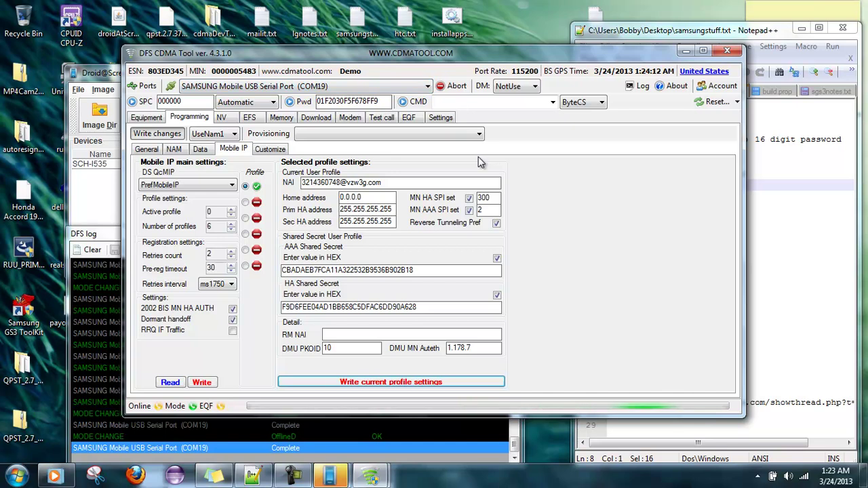
left_click(718, 103)
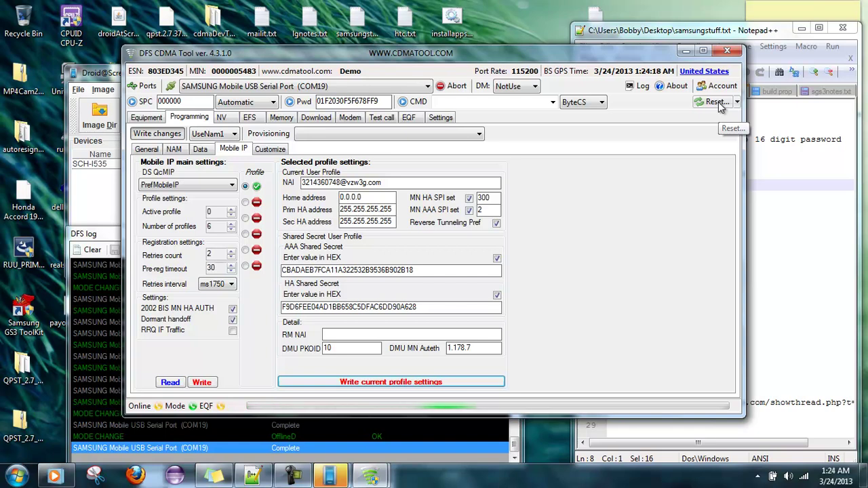
mouse_move(343, 475)
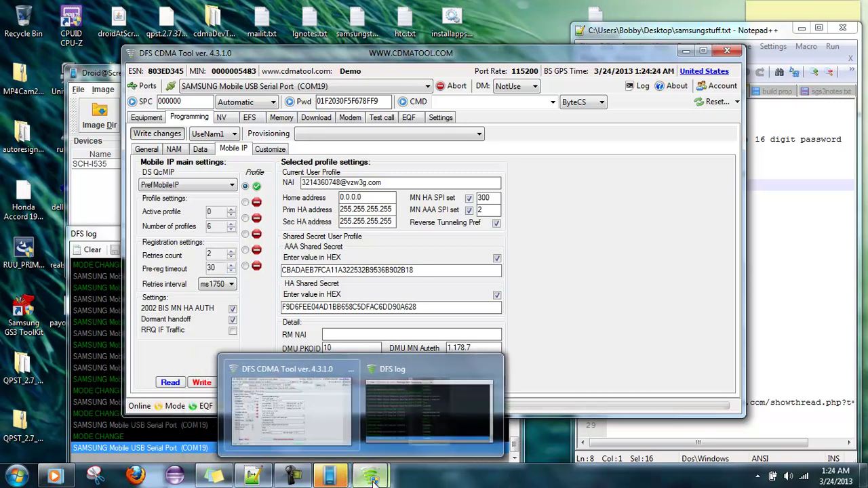
left_click(292, 476)
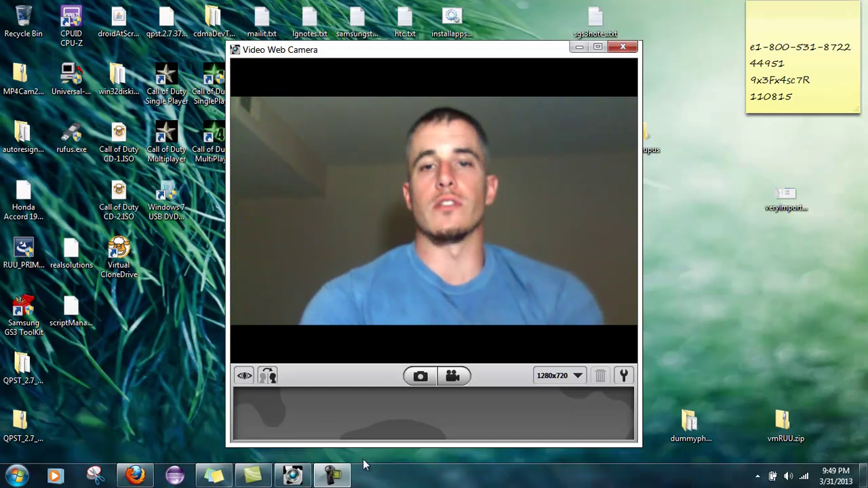
left_click(326, 477)
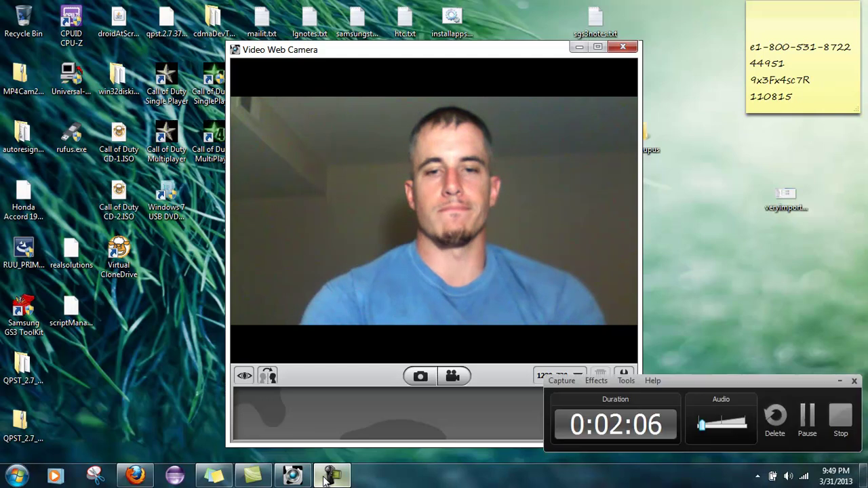